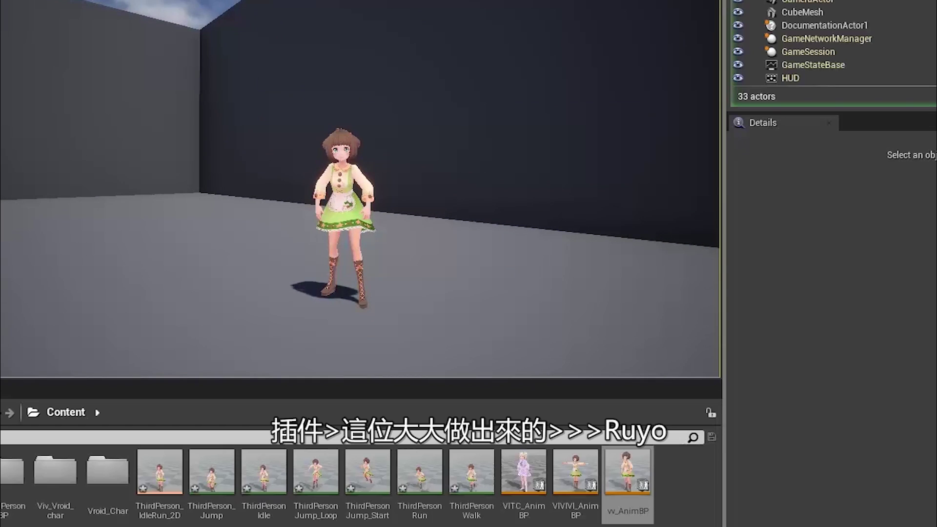
- Make the VRoid character jump three times while the game runs in Play mode
key(space)
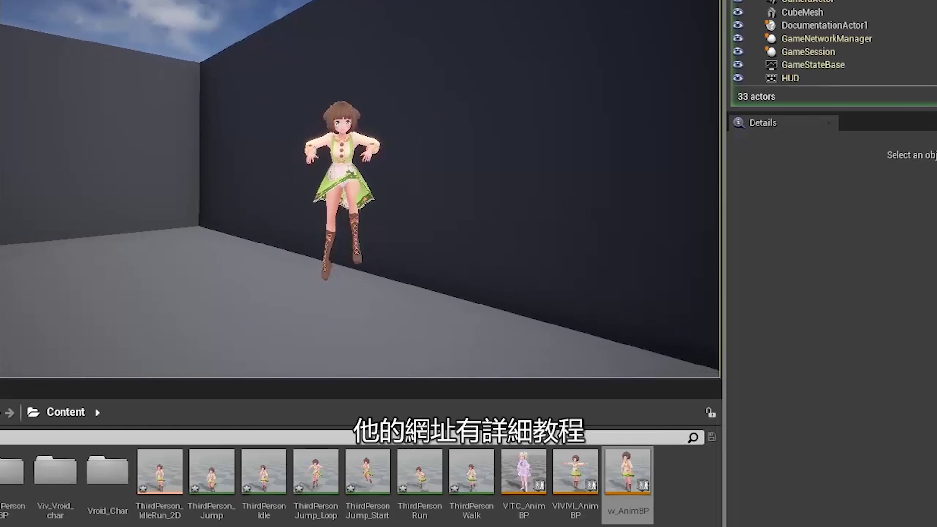
key(space)
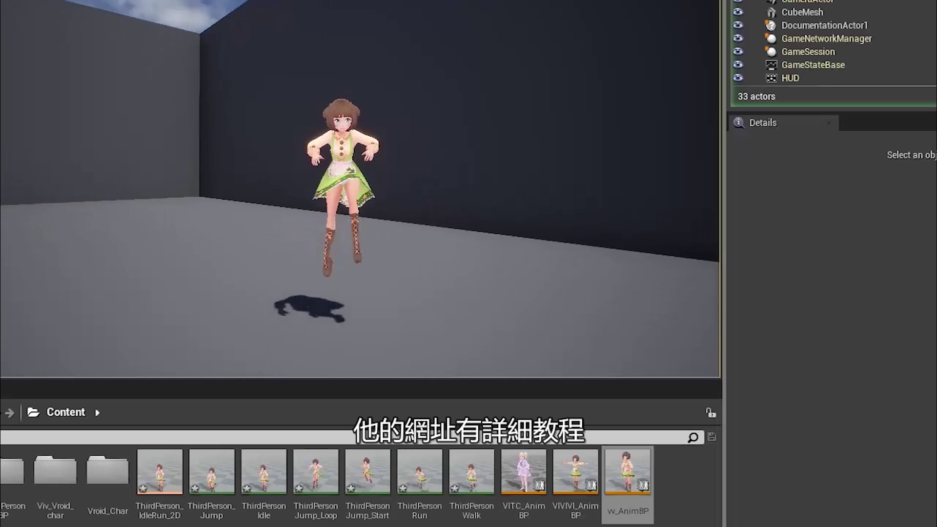
key(space)
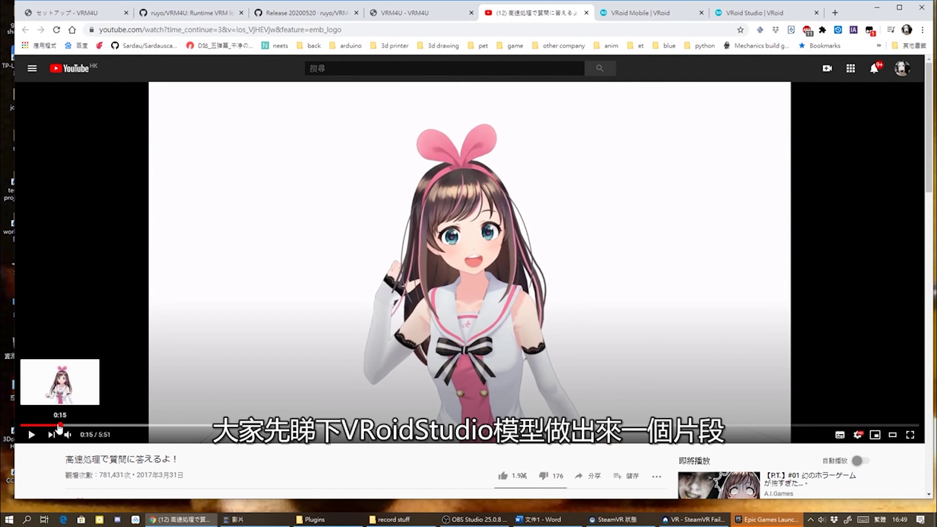
- Replay the character demo from the start, pause it at 0:10, and move the browser aside
key(0)
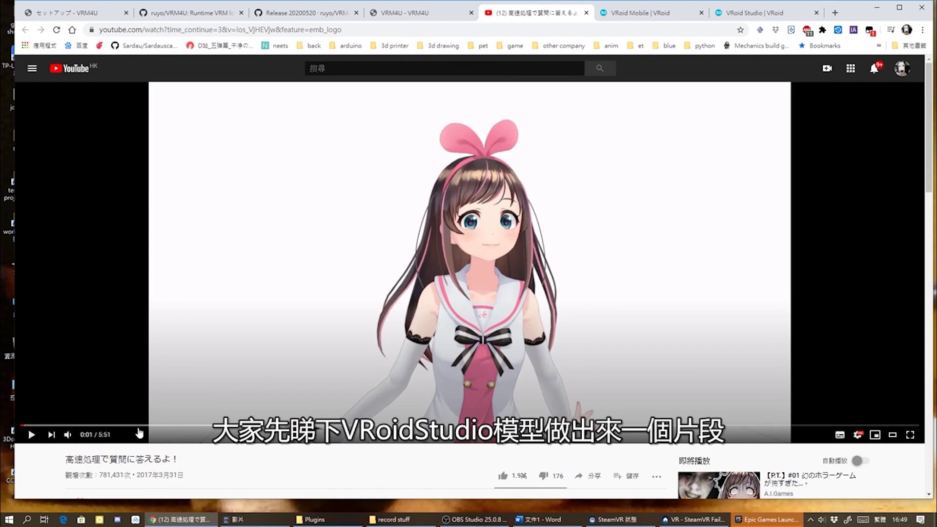
click(28, 435)
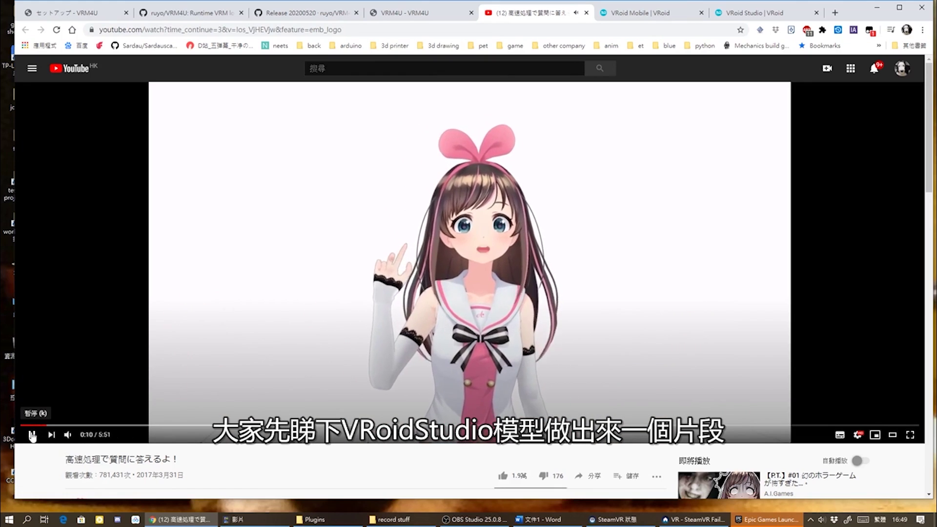
click(32, 434)
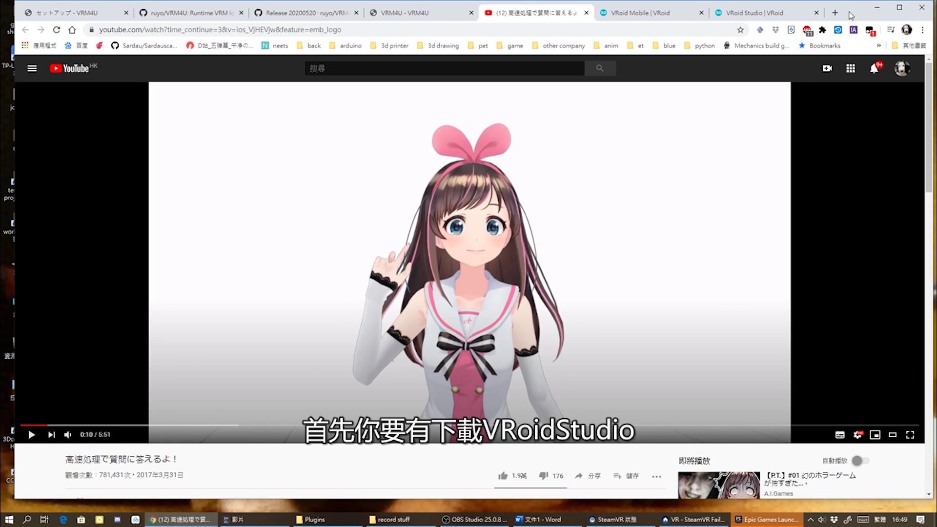
drag(850, 9, 2, 78)
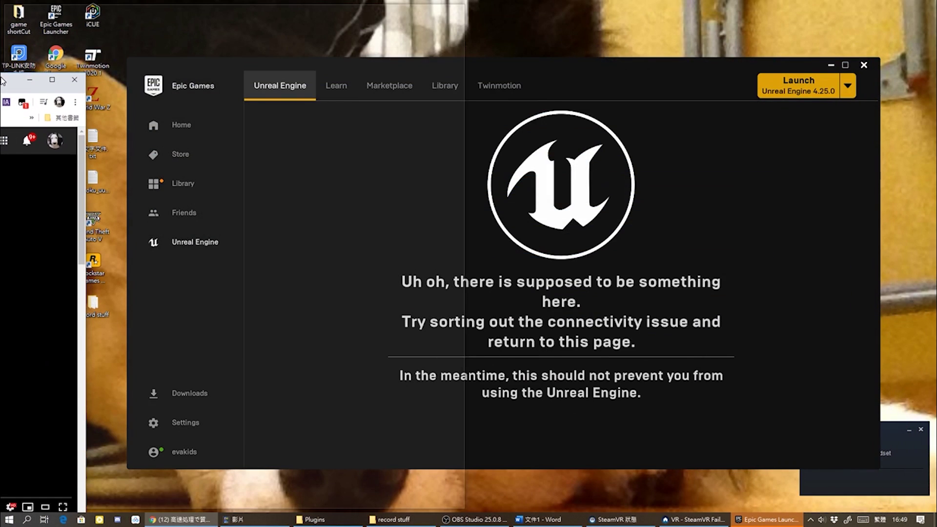
- Minimize Chrome, view the launcher Library with engine 4.25.0, then bring up the record stuff folder
click(29, 77)
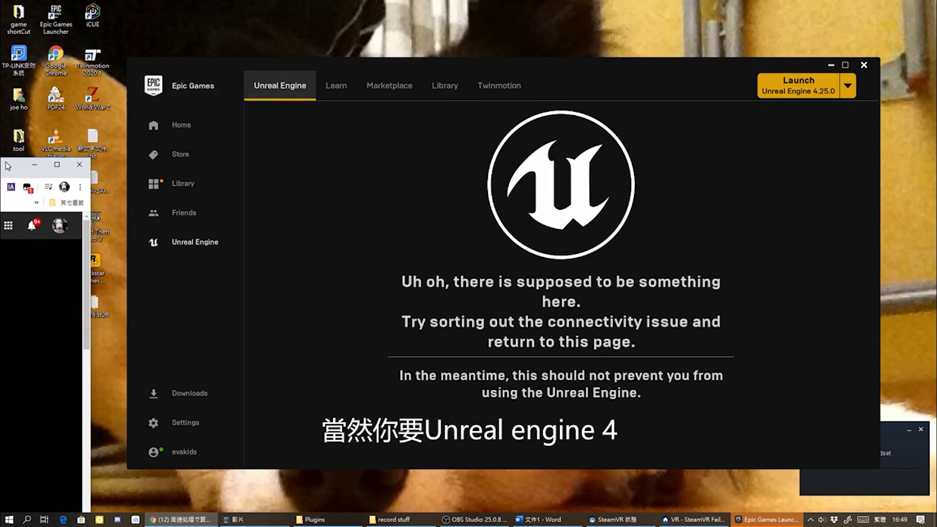
click(444, 87)
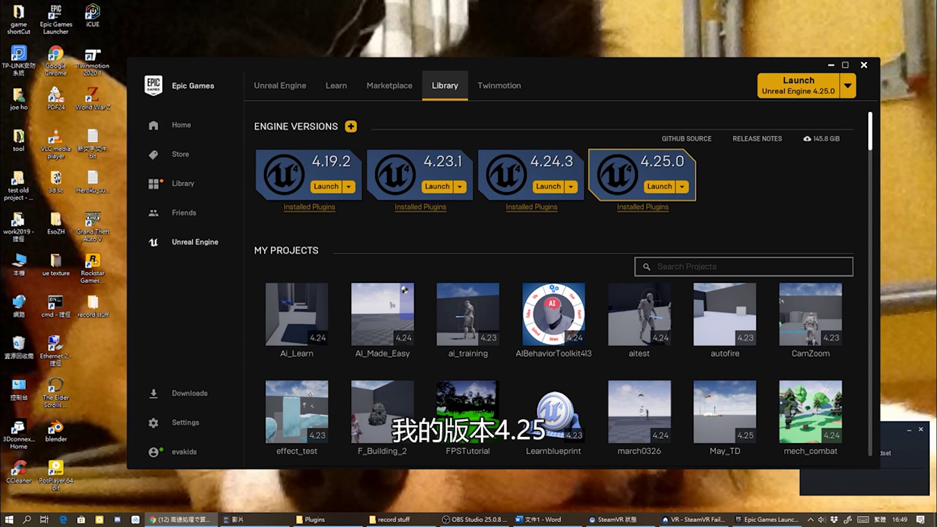
click(393, 519)
- Open the nested VRoidStudio-v0.9.2-win folder and launch VRoidStudio.exe
click(296, 159)
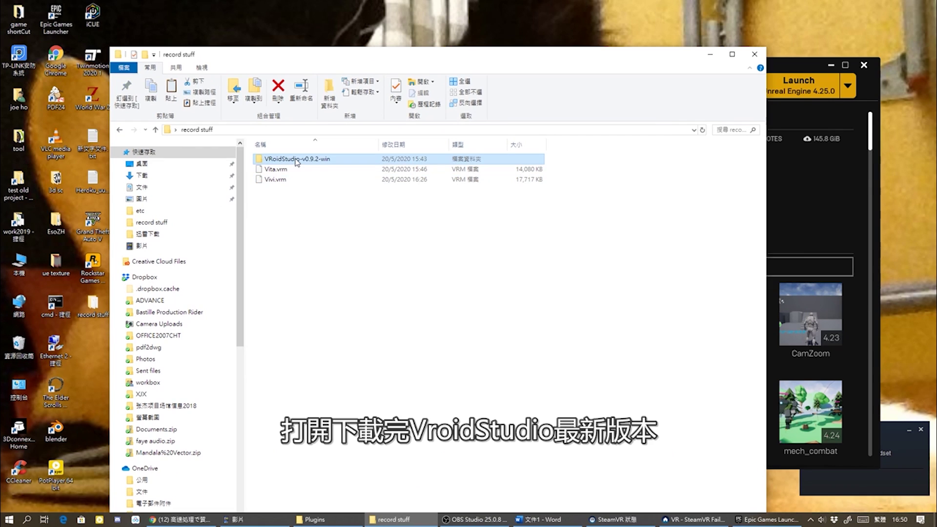
double_click(297, 159)
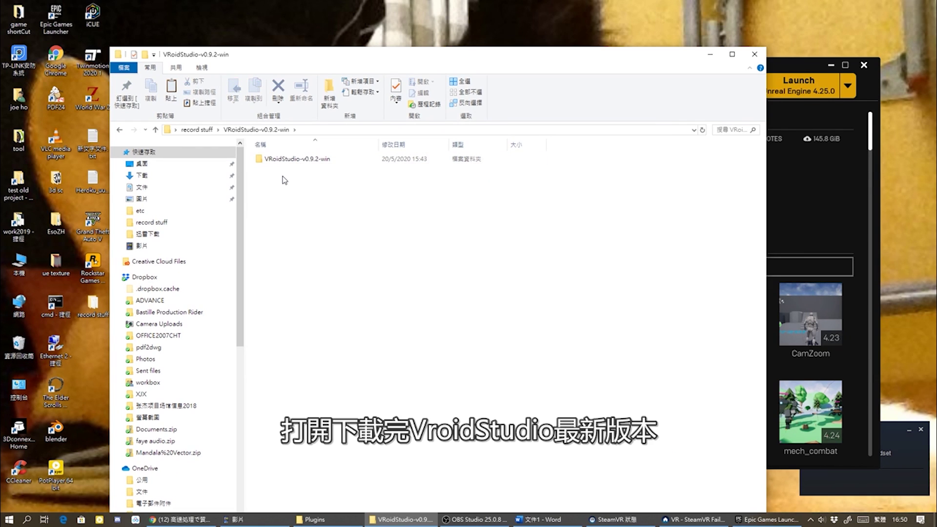
double_click(321, 161)
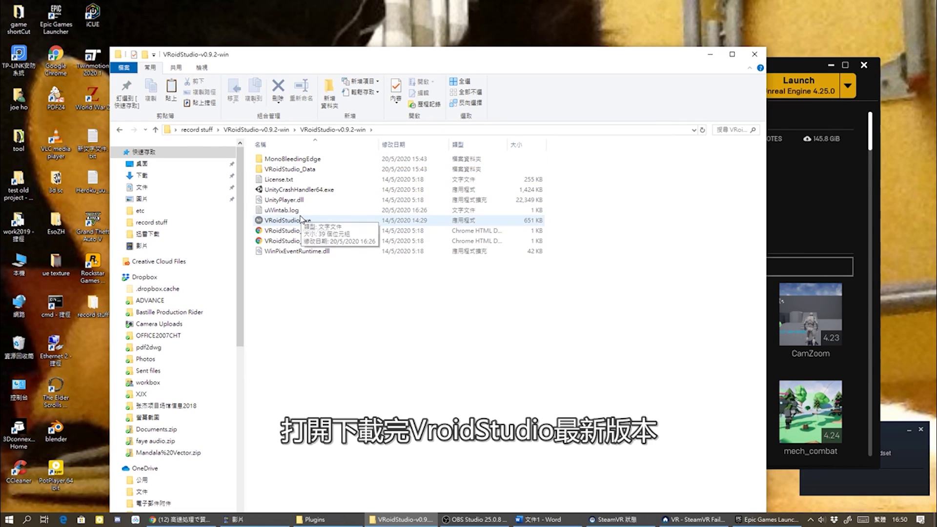
click(303, 222)
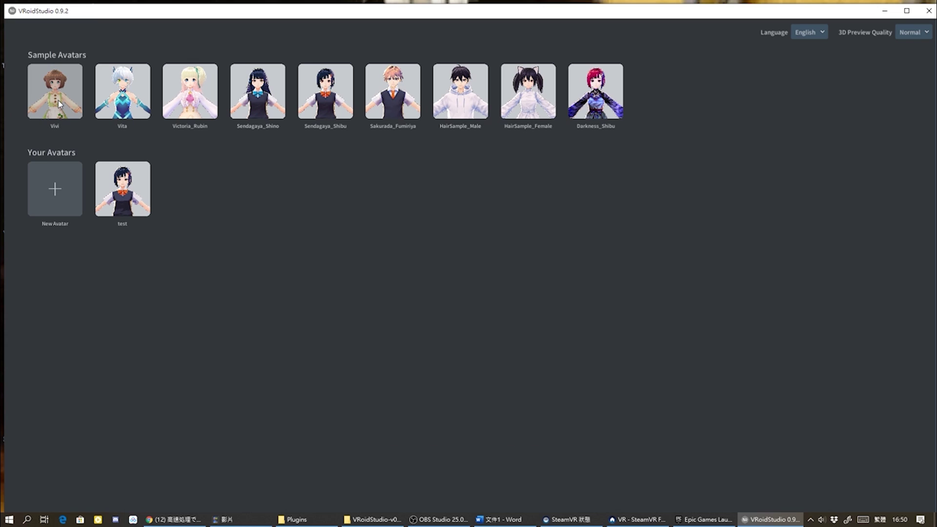
- Load the Victoria_Rubin sample avatar and pan the view to show its full T-pose
click(190, 103)
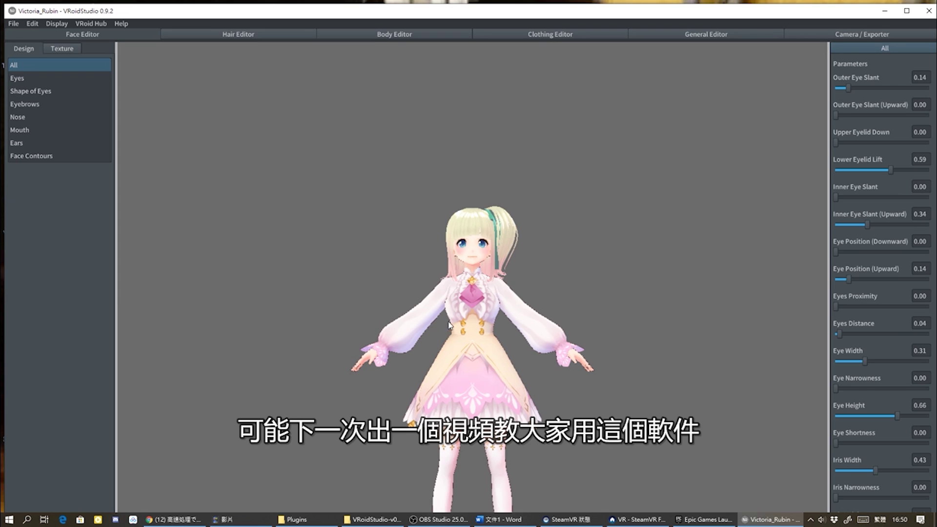
click(497, 308)
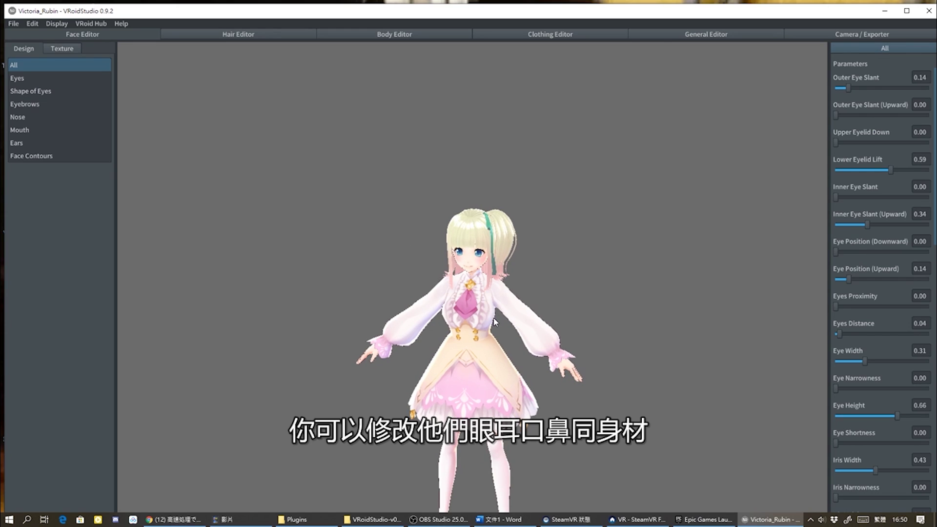
middle_drag(482, 359, 491, 253)
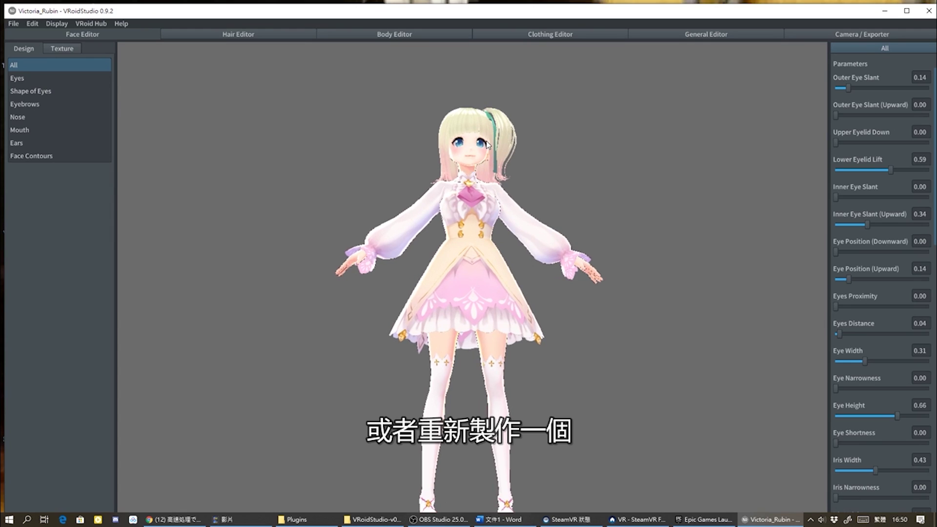
scroll(490, 151, up, 2)
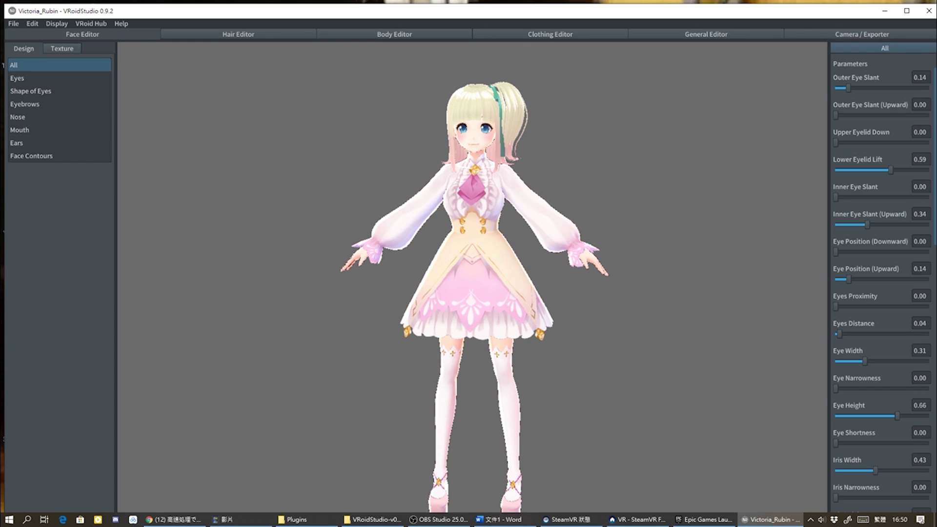
click(173, 520)
- Switch the browser to the VRoid Studio page and bring it fully on screen
click(535, 88)
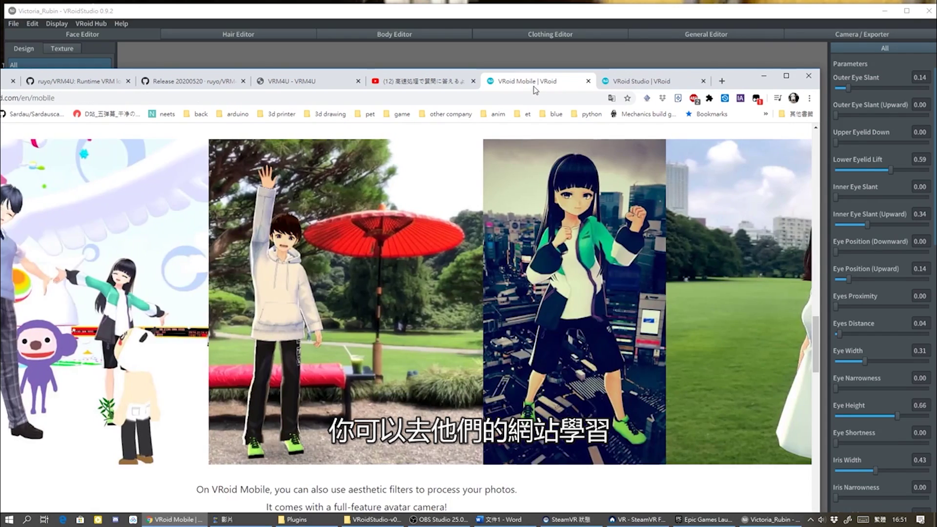
click(634, 81)
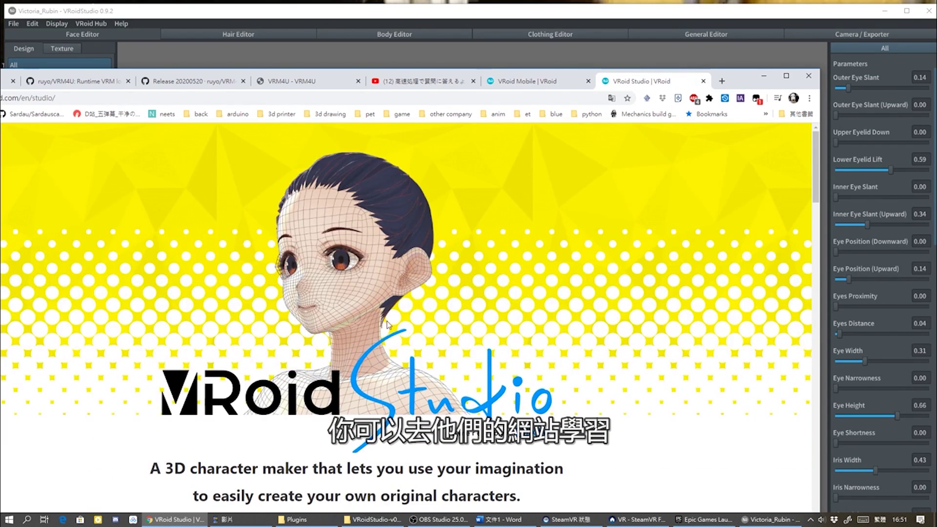
drag(740, 78, 841, 45)
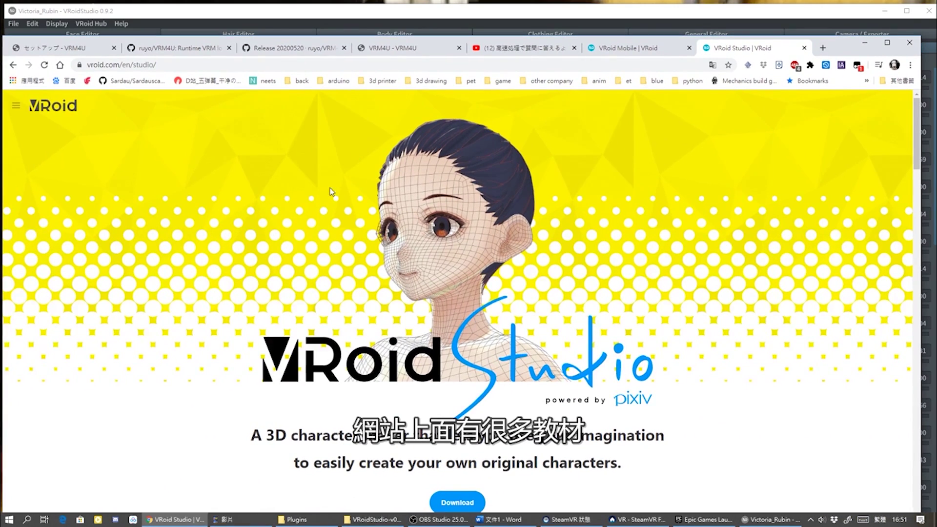
- Scroll the VRoid Studio page down to its footer, then return to the VRoid Studio editor
scroll(547, 373, down, 3)
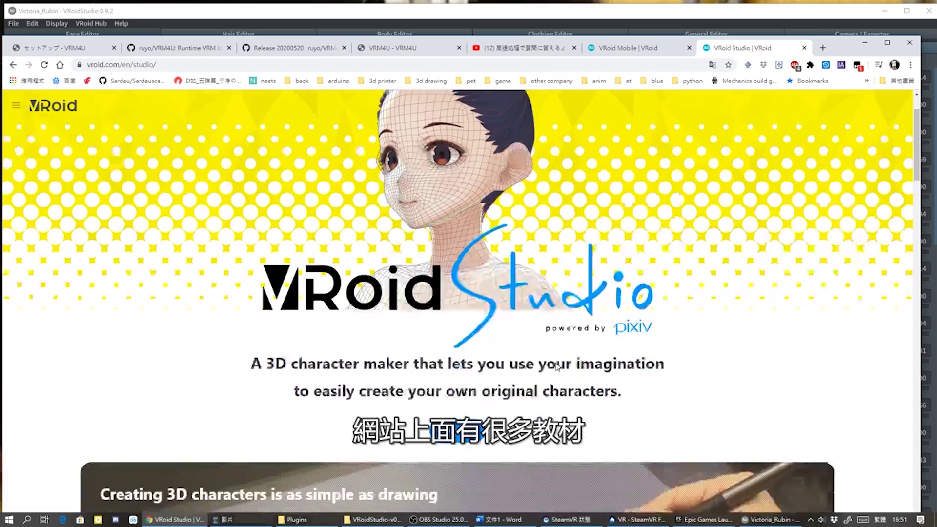
scroll(546, 361, down, 7)
scroll(543, 350, down, 5)
scroll(540, 347, down, 5)
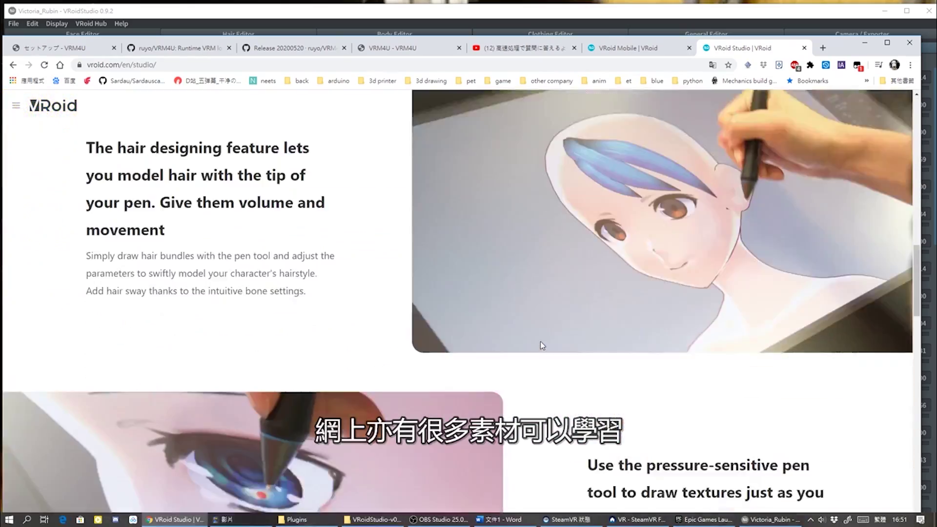
scroll(540, 347, down, 6)
scroll(540, 347, down, 9)
scroll(540, 346, up, 4)
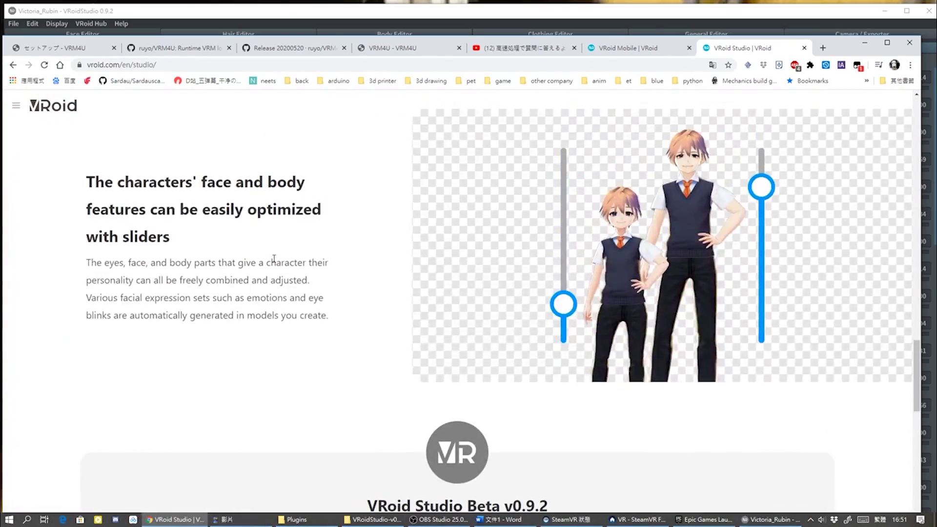
scroll(479, 286, down, 8)
scroll(487, 306, down, 5)
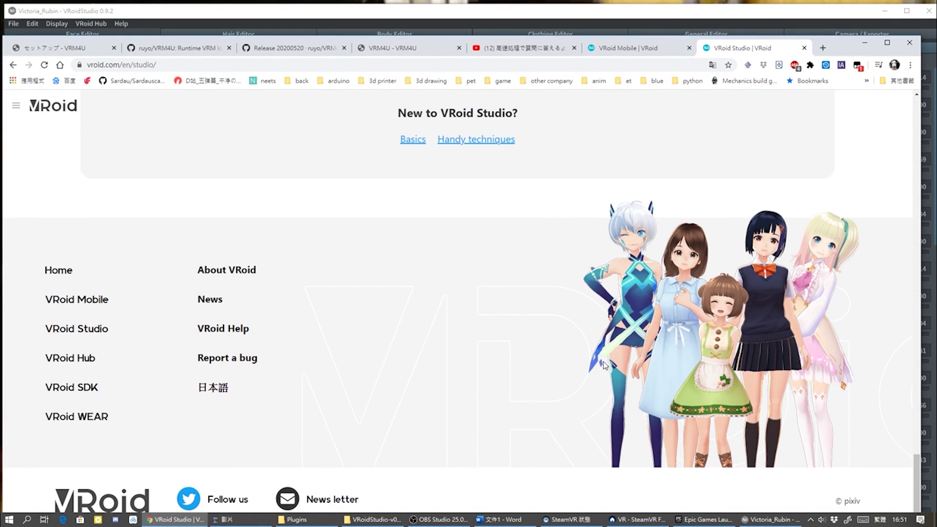
drag(836, 47, 285, 54)
click(492, 105)
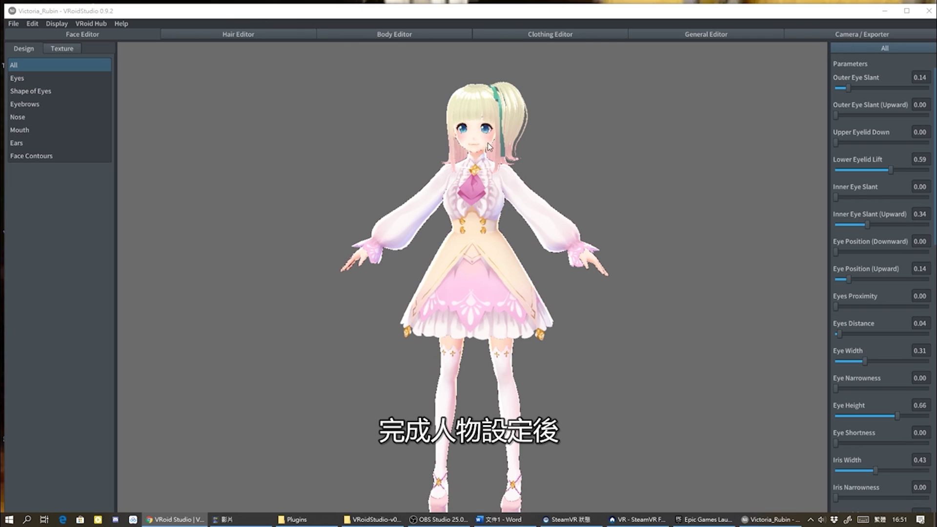
- Export the avatar as Victoria_Rubin.vrm into record stuff, accepting the default VRM settings
key(alt+h)
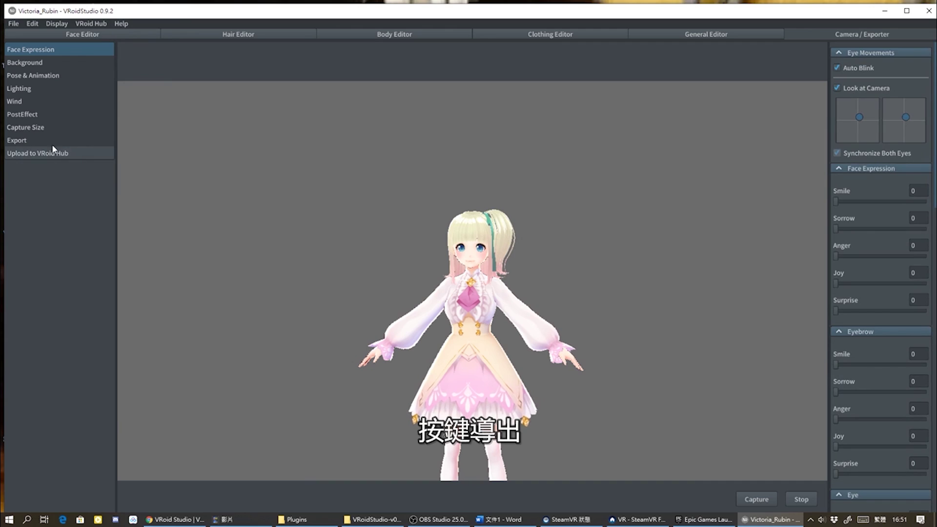
click(51, 144)
key(alt+d)
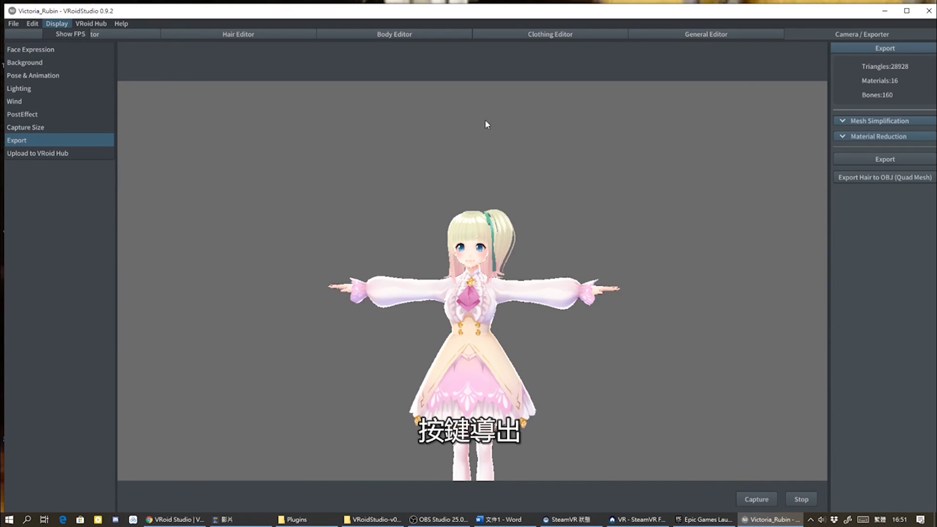
click(873, 156)
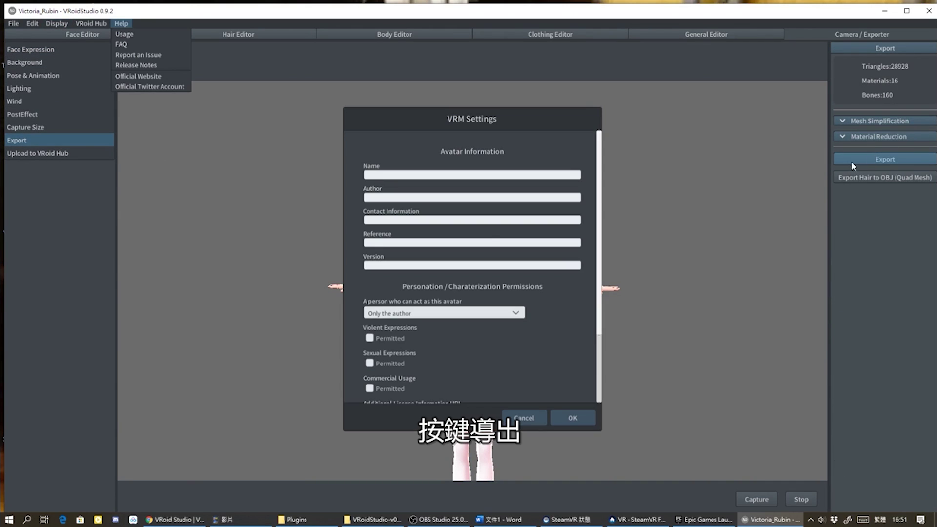
click(569, 417)
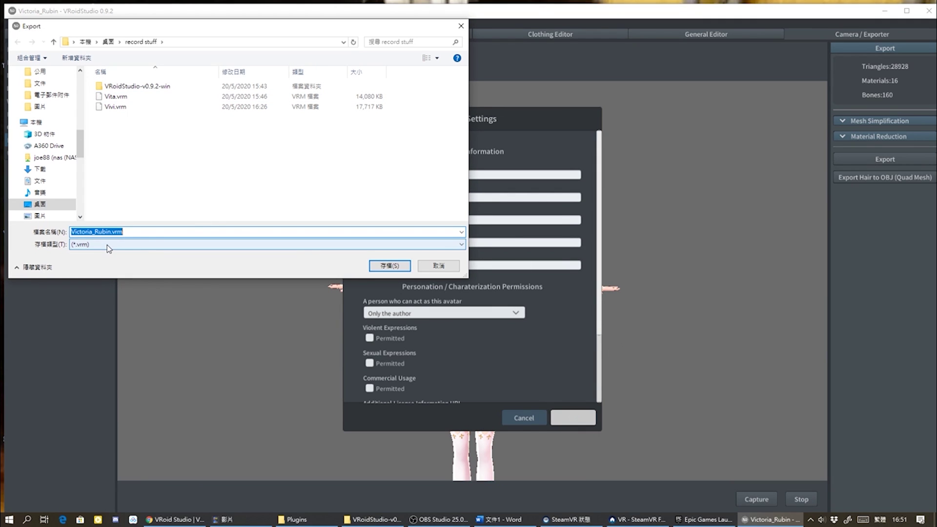
click(389, 265)
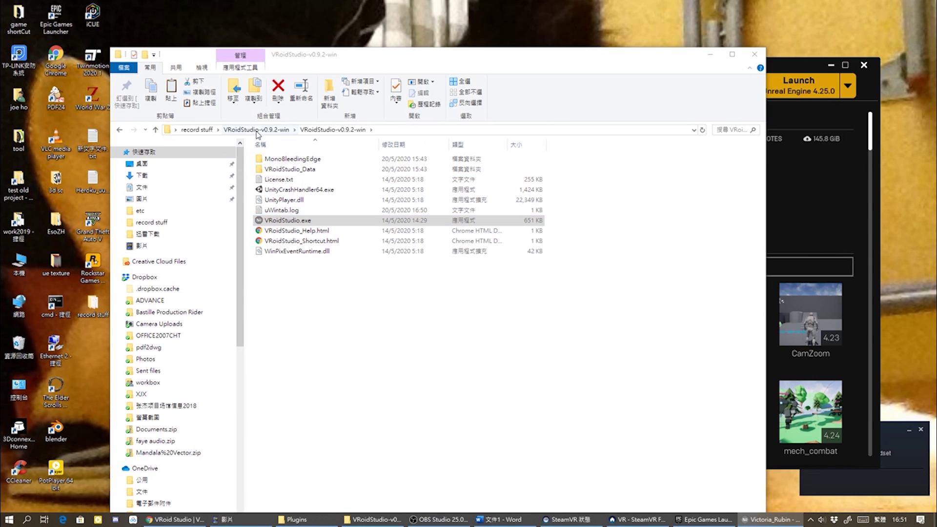
- Confirm Victoria_Rubin.vrm (15,175 KB) in record stuff and move Explorer off to the left
click(201, 132)
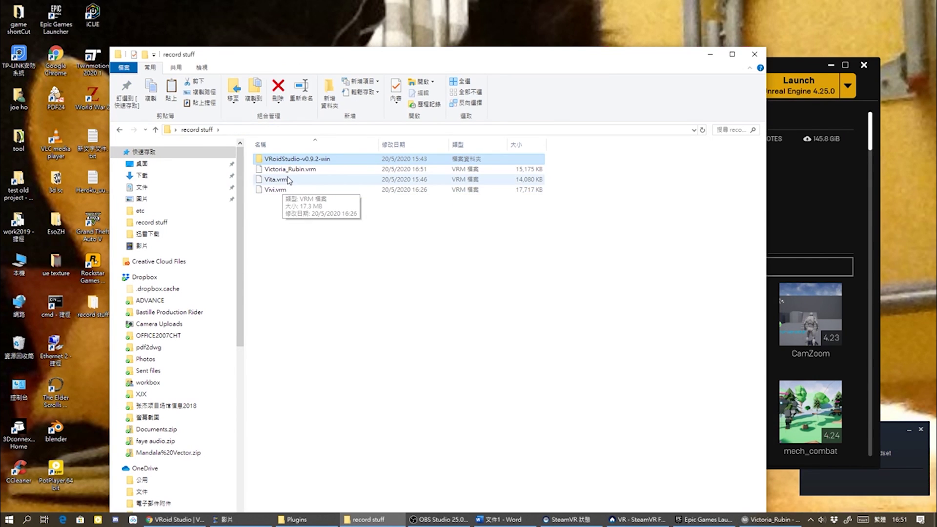
click(289, 170)
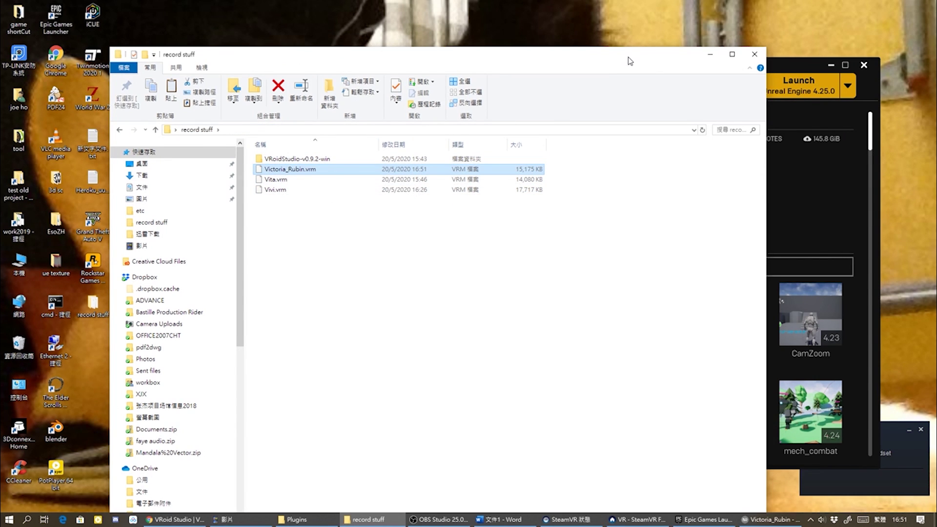
drag(629, 57, 0, 33)
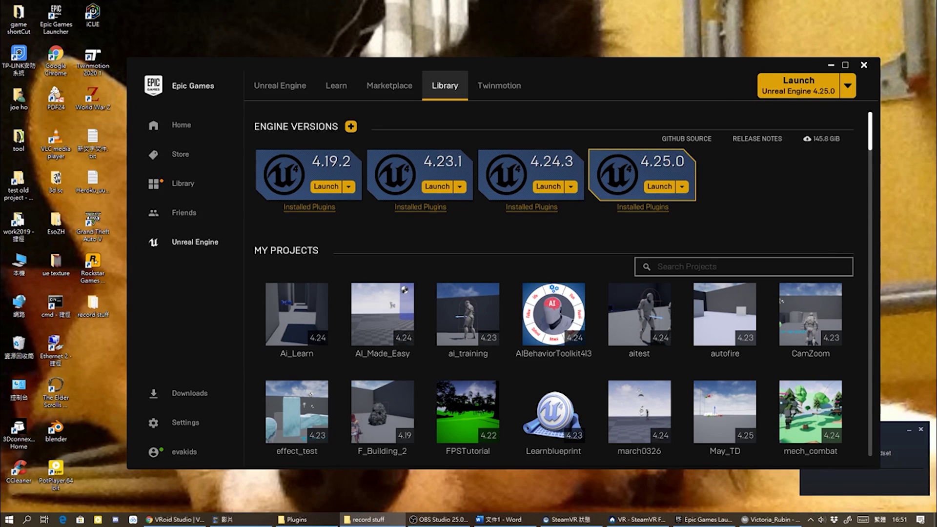
- Make the VRoid Studio web page fill the screen, then switch to the Word export notes
click(175, 519)
drag(921, 58, 858, 31)
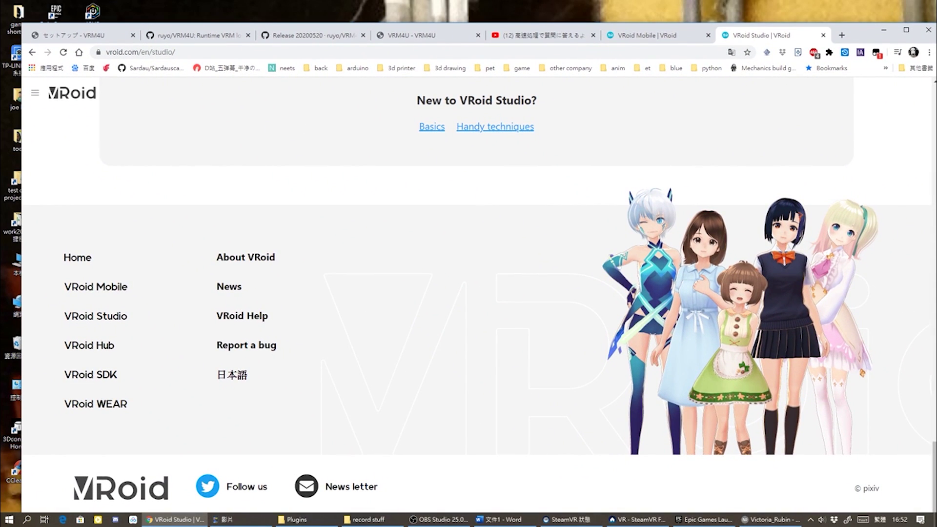
key(alt+Tab)
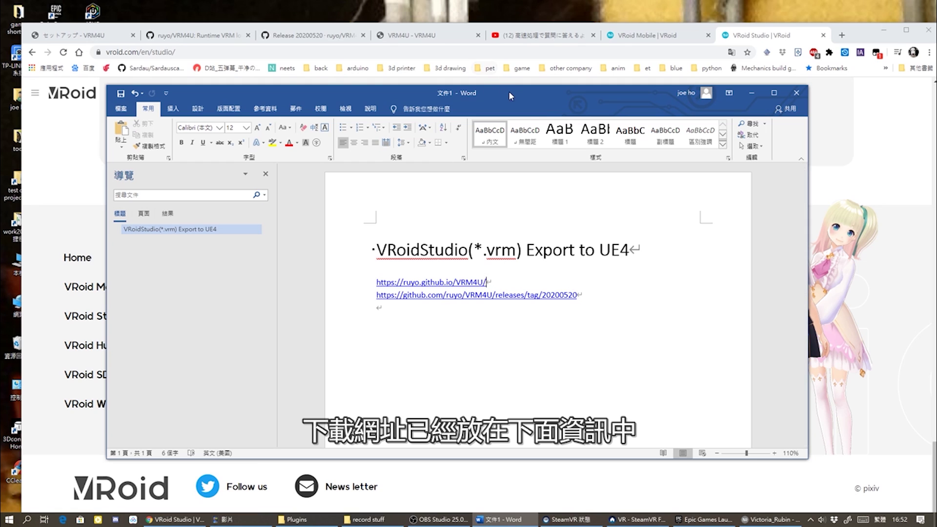
- Drag the Word notes off to the left, revealing the VRoid Studio page footer
drag(610, 93, 72, 148)
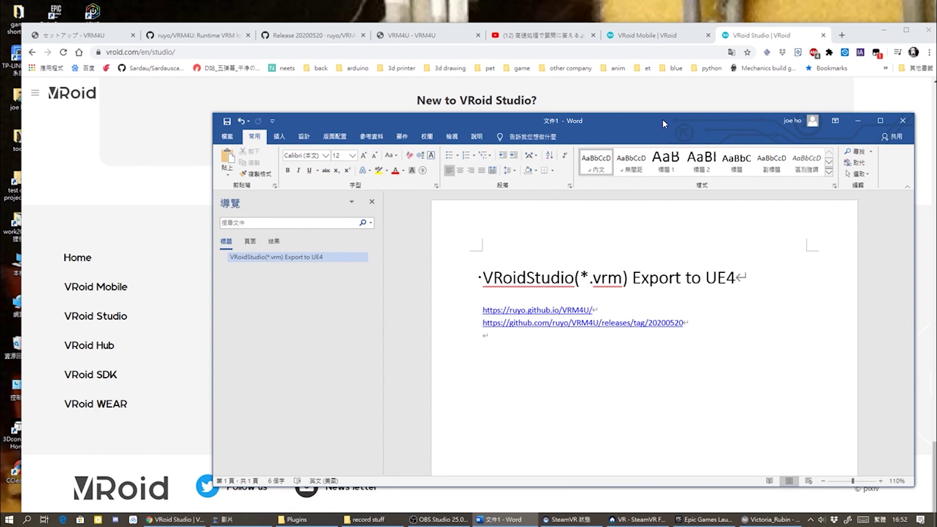
drag(662, 123, 553, 100)
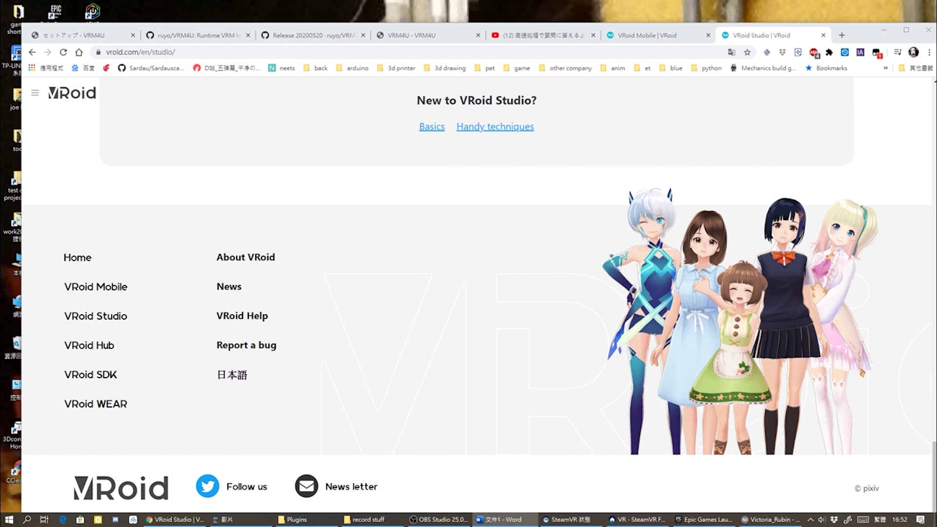
- Show the VRM4U 20200520 release downloads, glancing at the docs, to find VRM4U_4_25_20200520.zip
click(298, 33)
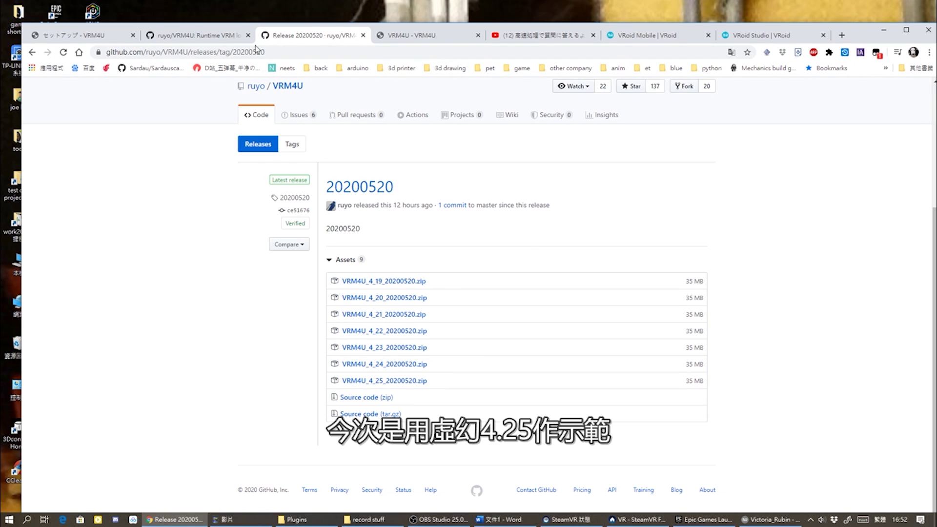
click(418, 37)
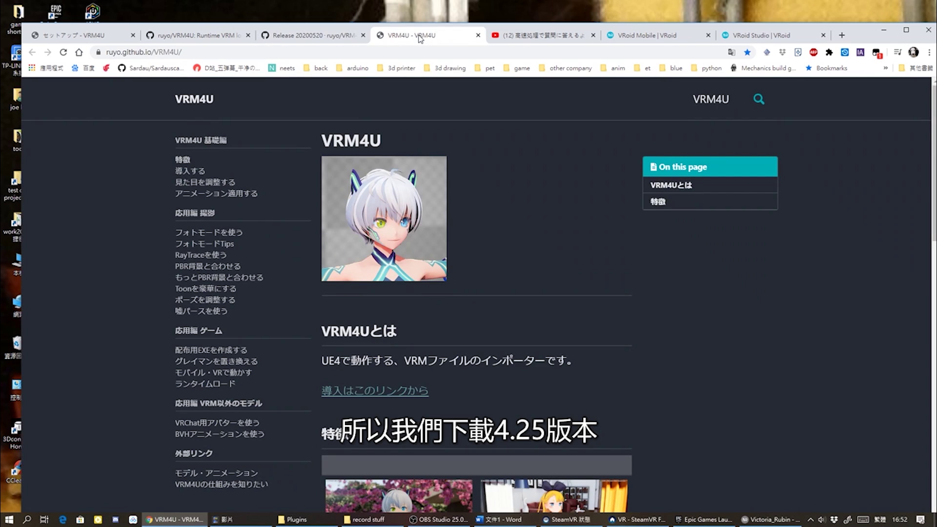
click(325, 36)
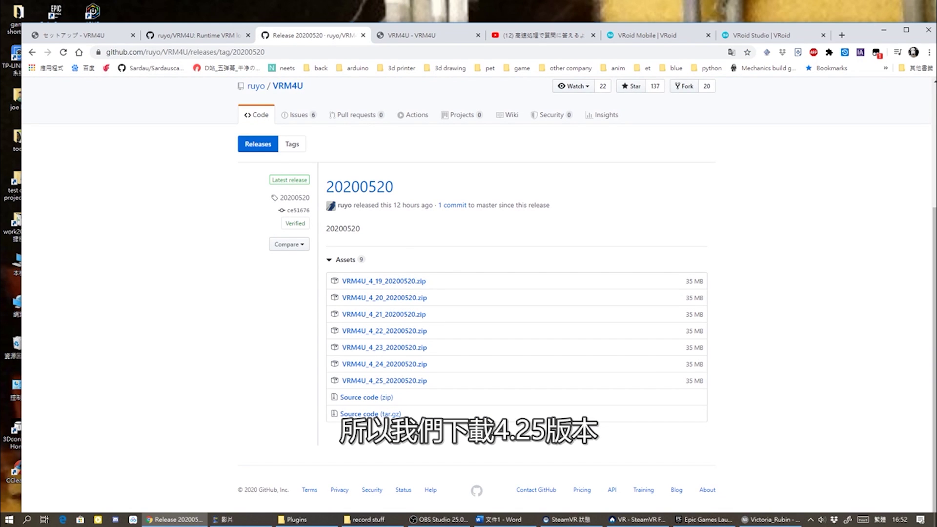
- In File Explorer, browse from Epic Games to UE_4.25\Engine\Plugins\VRM4U to check the installed plugin
click(293, 519)
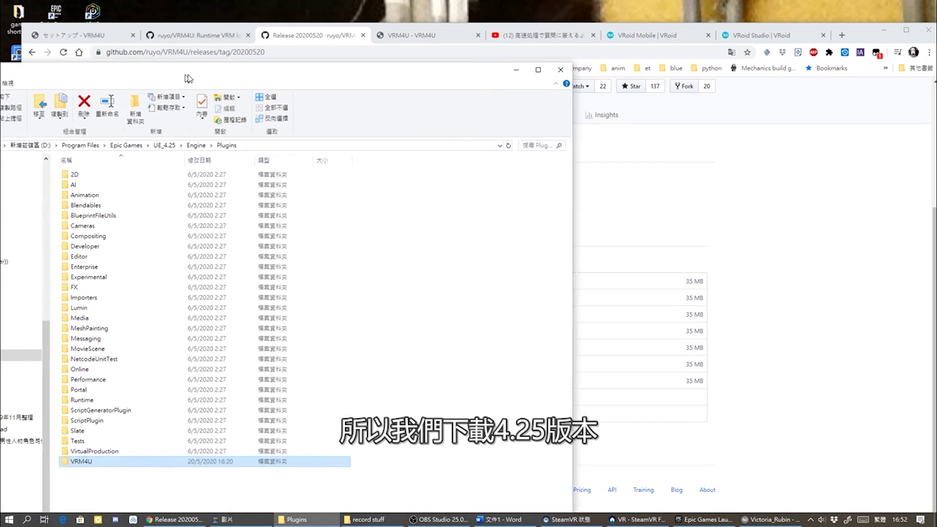
drag(395, 29, 407, 30)
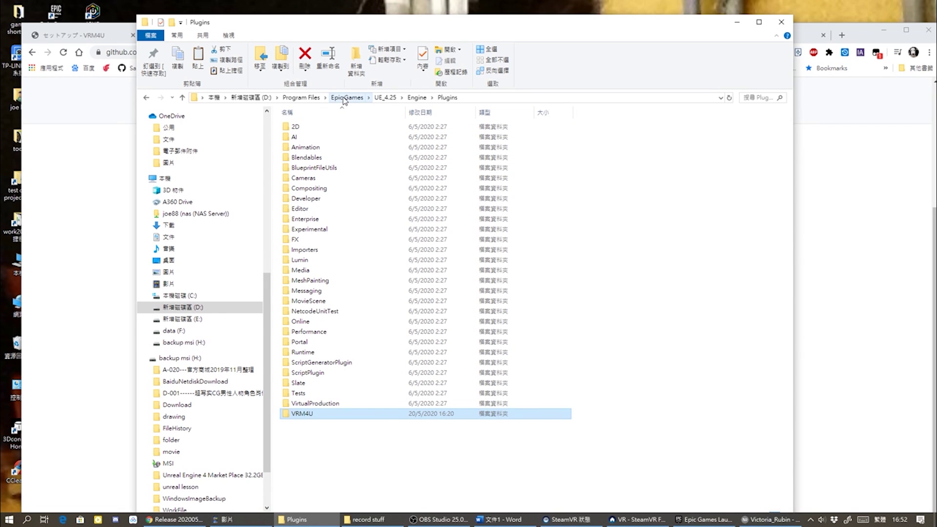
click(344, 97)
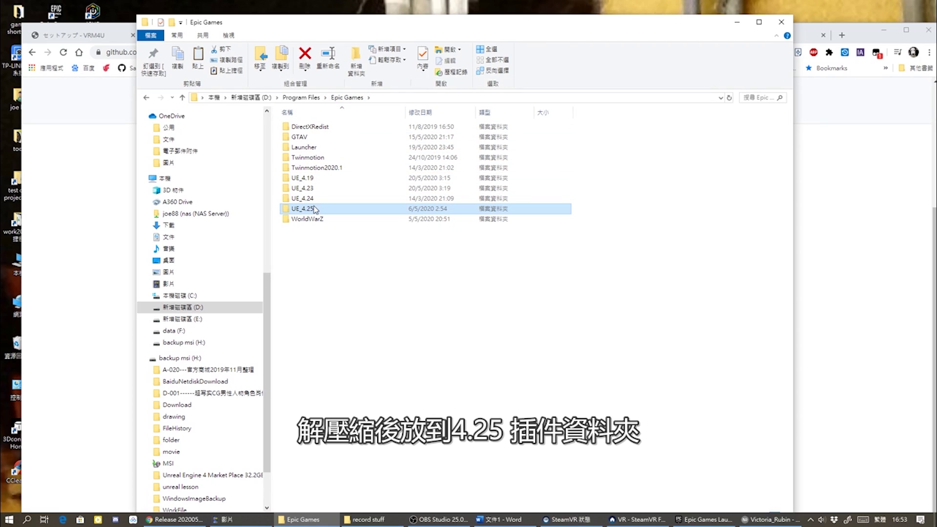
double_click(313, 210)
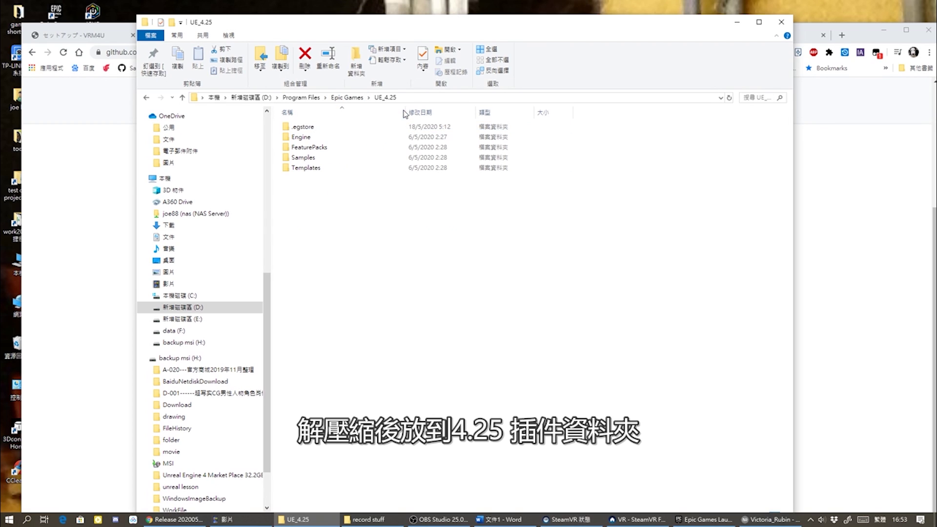
double_click(312, 138)
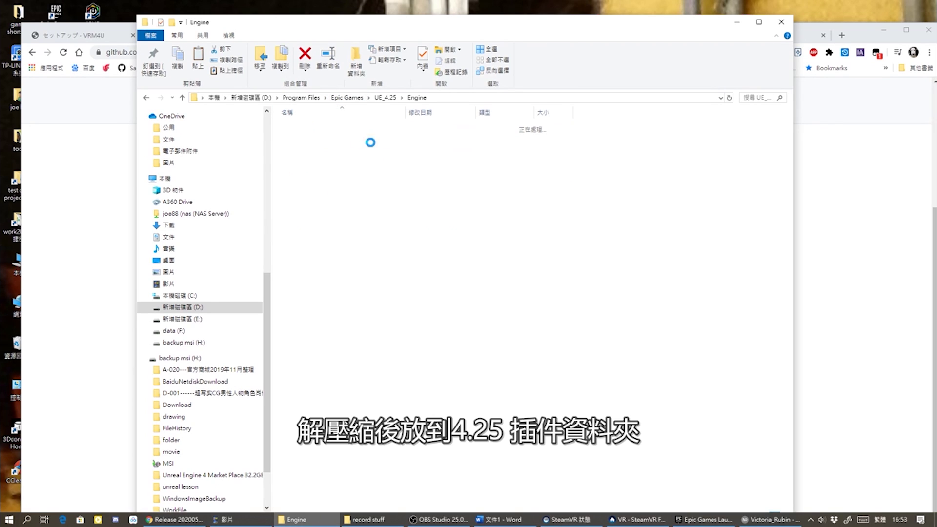
double_click(308, 208)
click(319, 414)
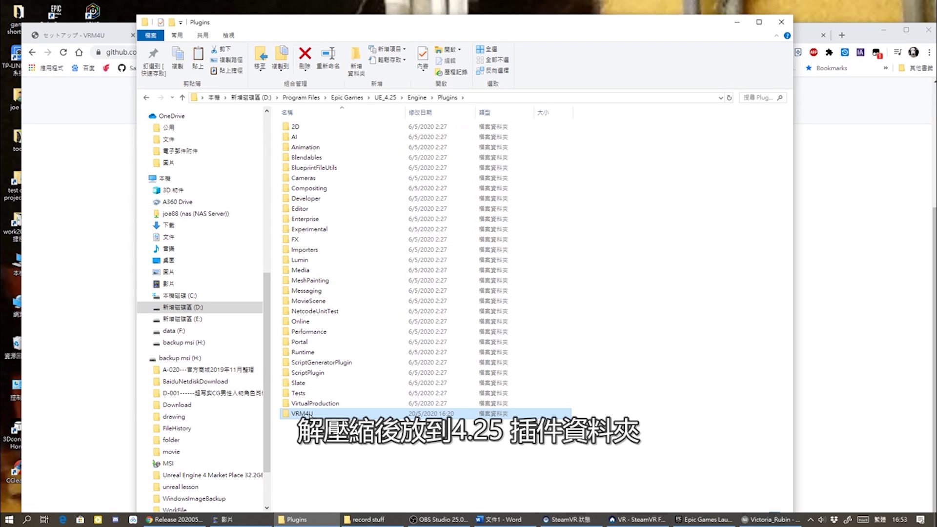
double_click(310, 414)
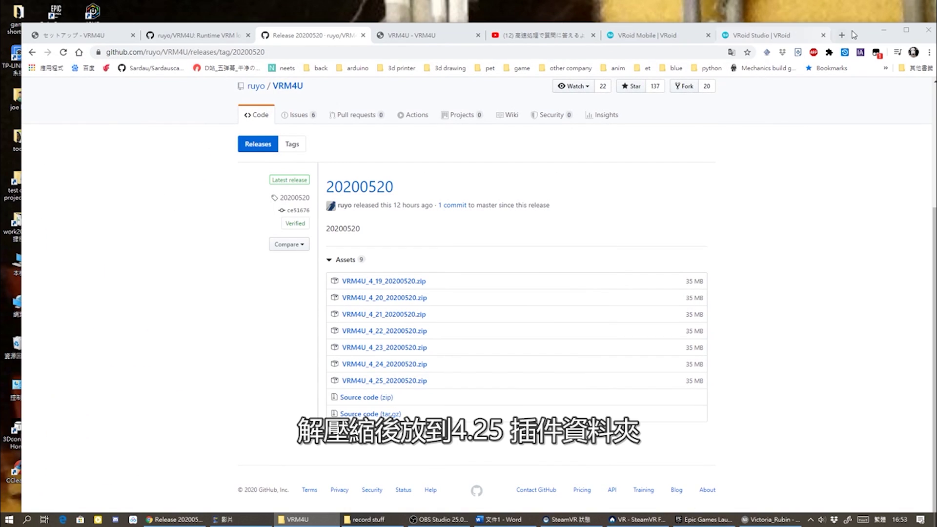
- Minimise the browser and launch the Vroid2 project from the launcher's My Projects library
click(883, 30)
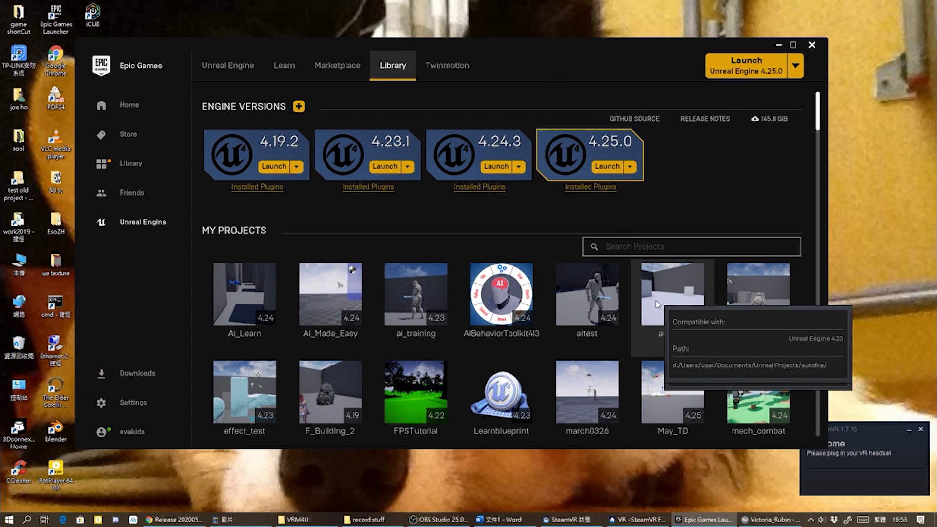
scroll(651, 297, down, 2)
scroll(610, 288, down, 1)
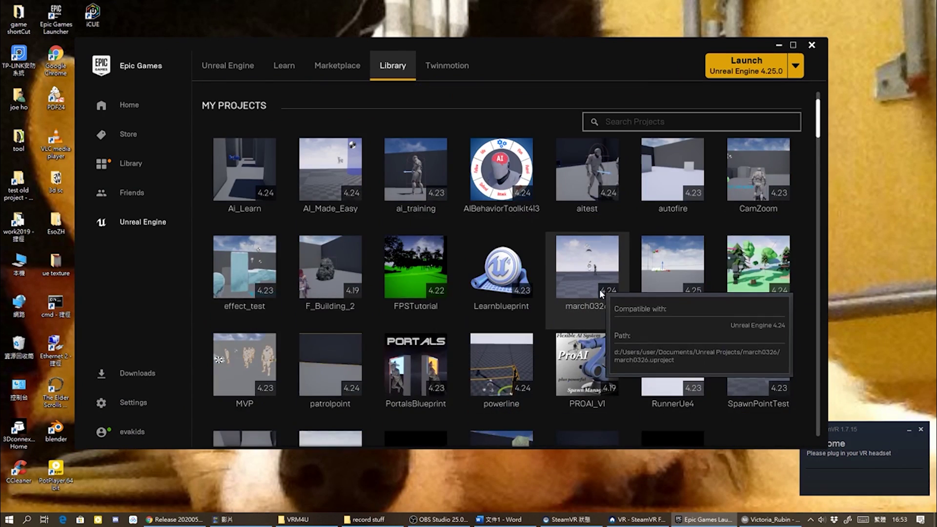
scroll(596, 302, down, 2)
scroll(634, 312, down, 1)
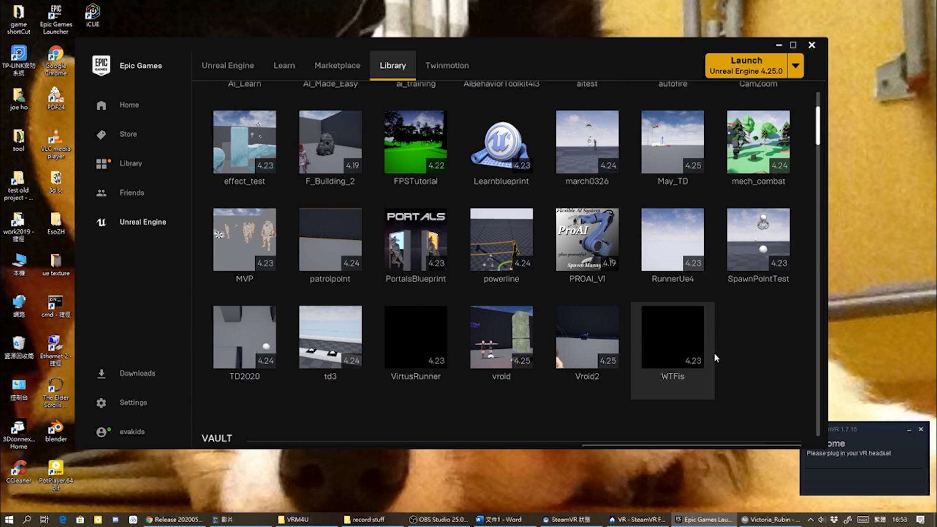
double_click(576, 330)
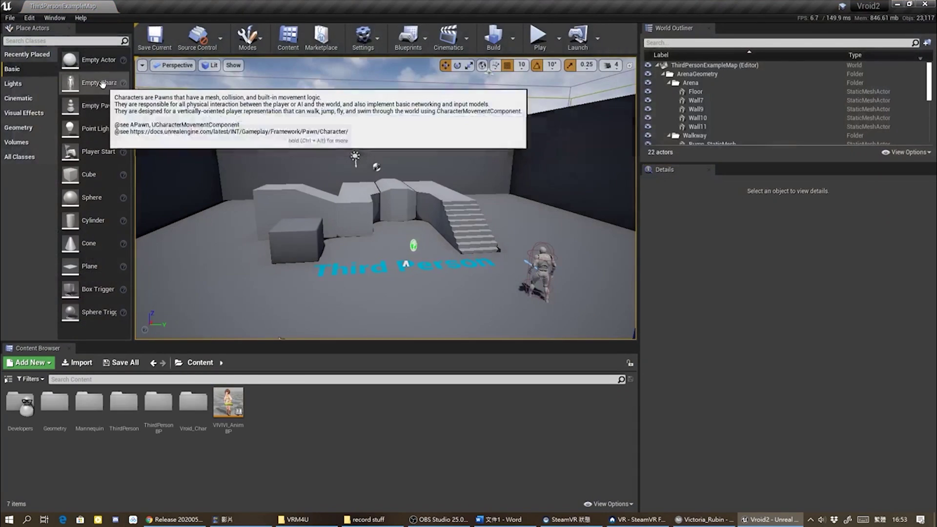
- Fly the viewport to the mannequin by the stairs, then select VIVI_AnimBP and the Vroid_Char folder
right_drag(611, 261, 635, 278)
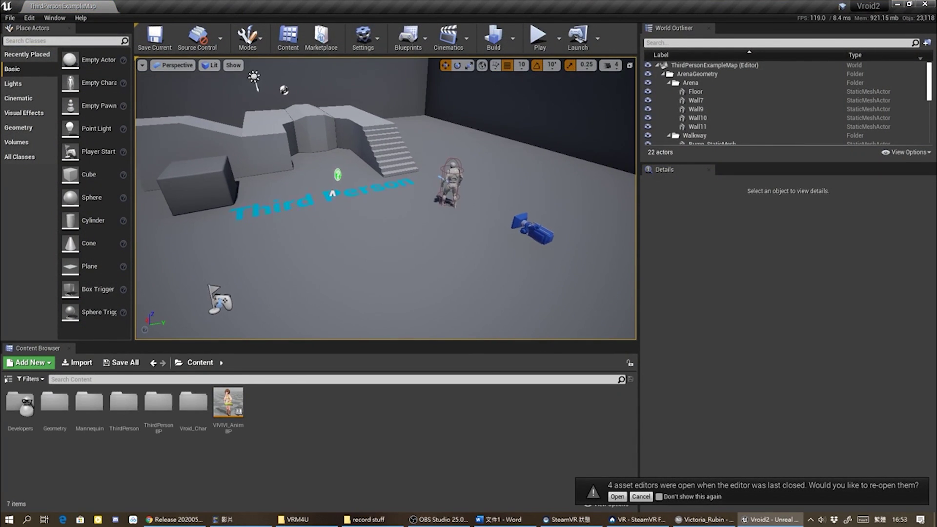
key(w)
right_drag(634, 278, 634, 293)
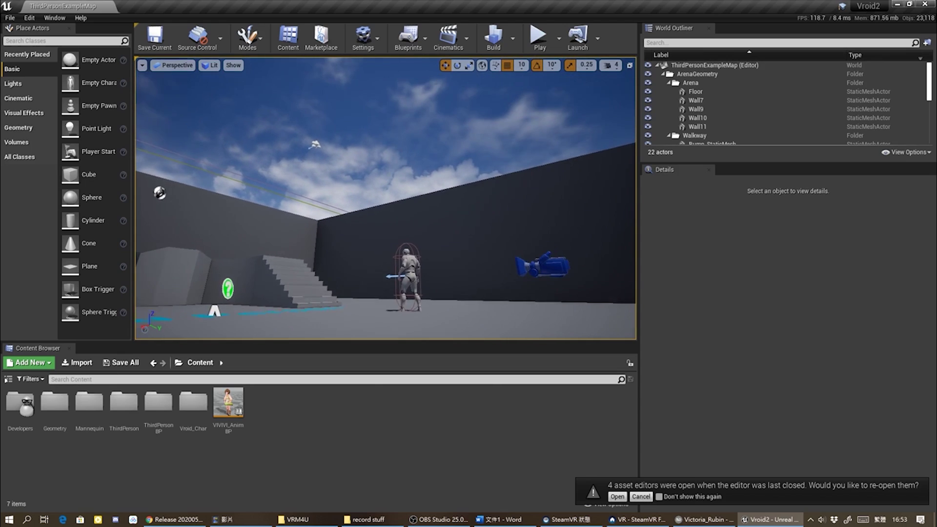
right_drag(385, 205, 371, 205)
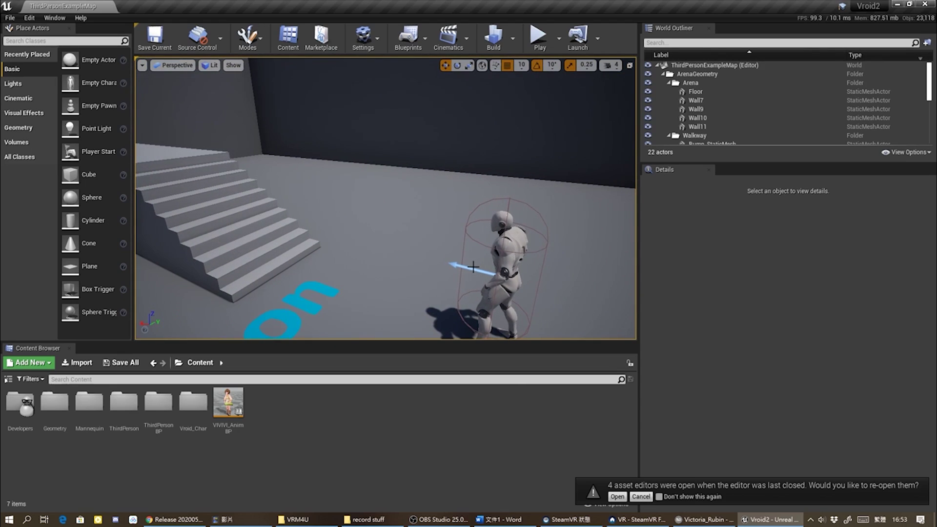
click(232, 409)
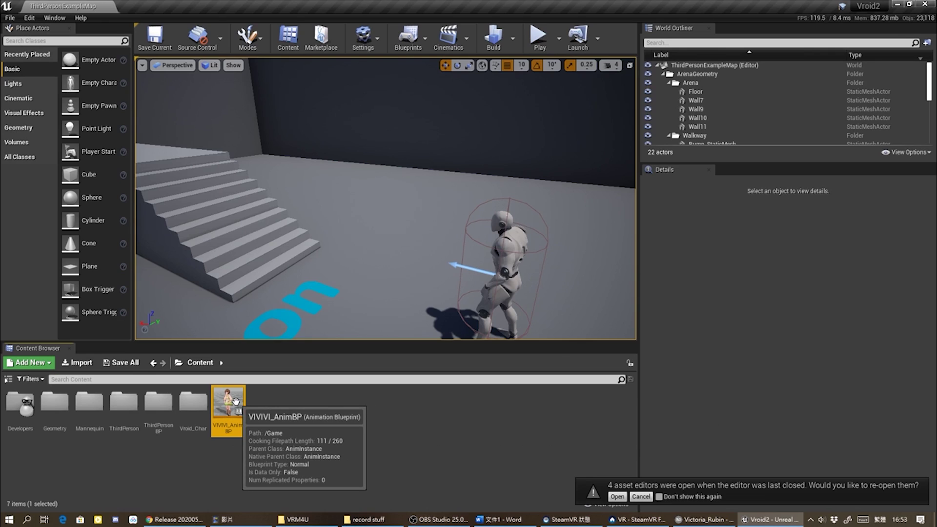
click(197, 405)
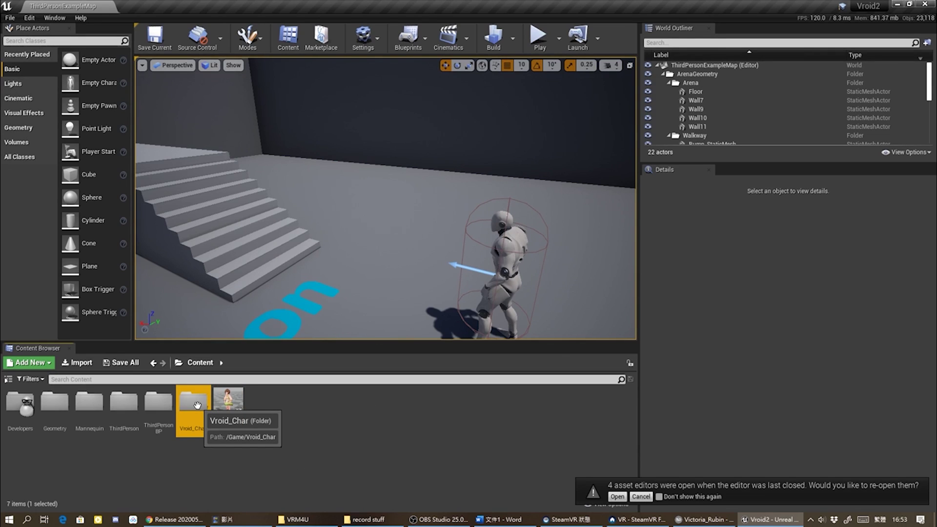
- Create a new Content folder named Viv_Vroid_char and open it
right_click(283, 420)
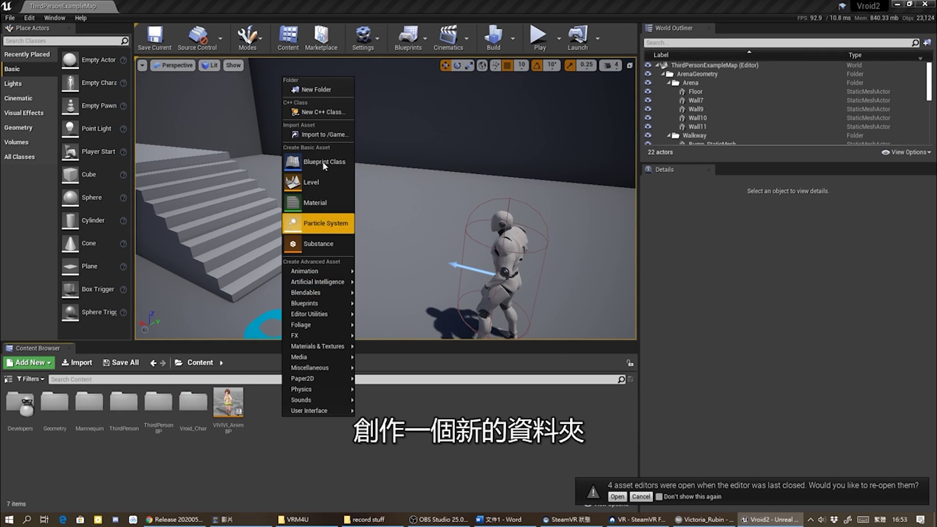
click(316, 89)
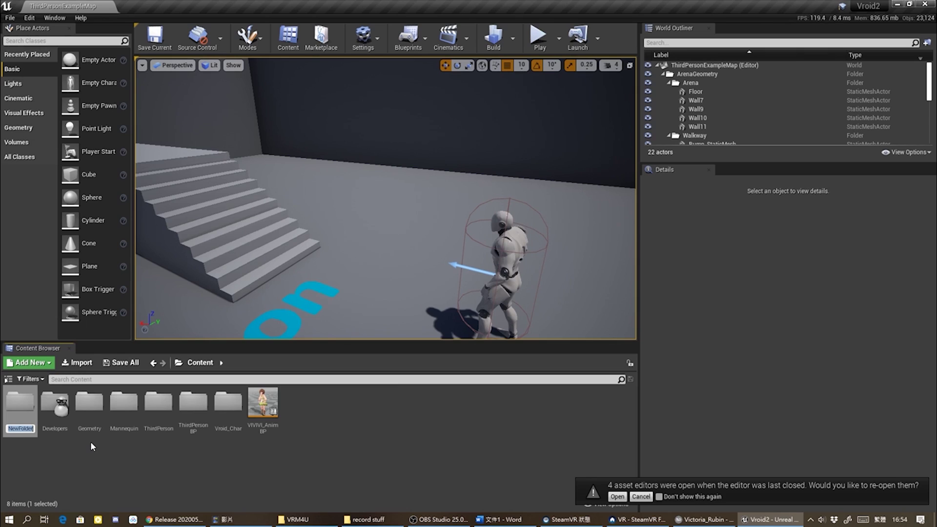
text(Viv)
text(_V)
text(roid)
text(_char)
key(Home)
key(Delete)
key(Delete)
key(Delete)
key(Return)
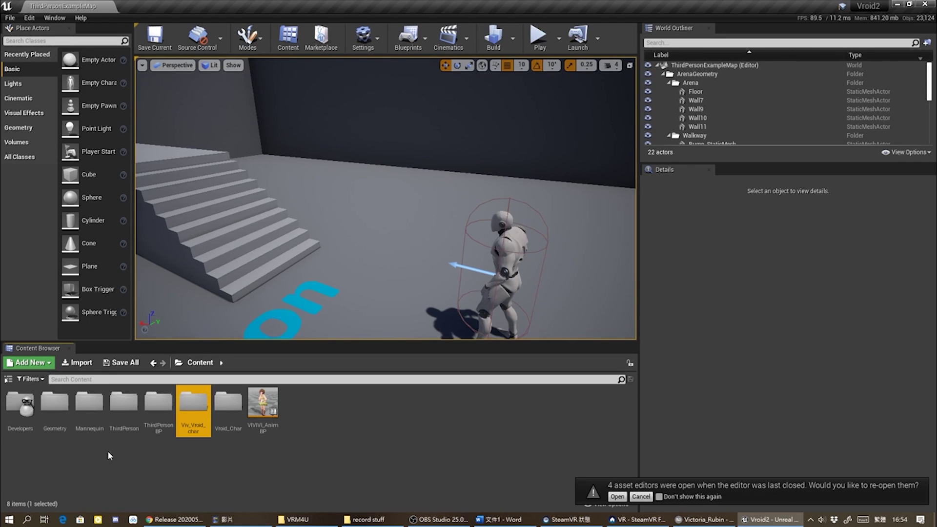
double_click(195, 413)
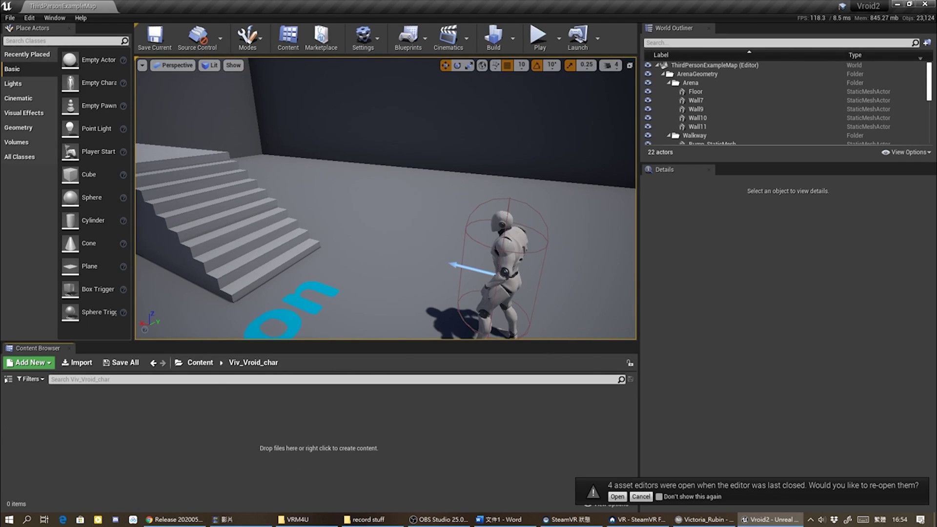
- Cycle through the open windows toward File Explorer
key(alt+Tab)
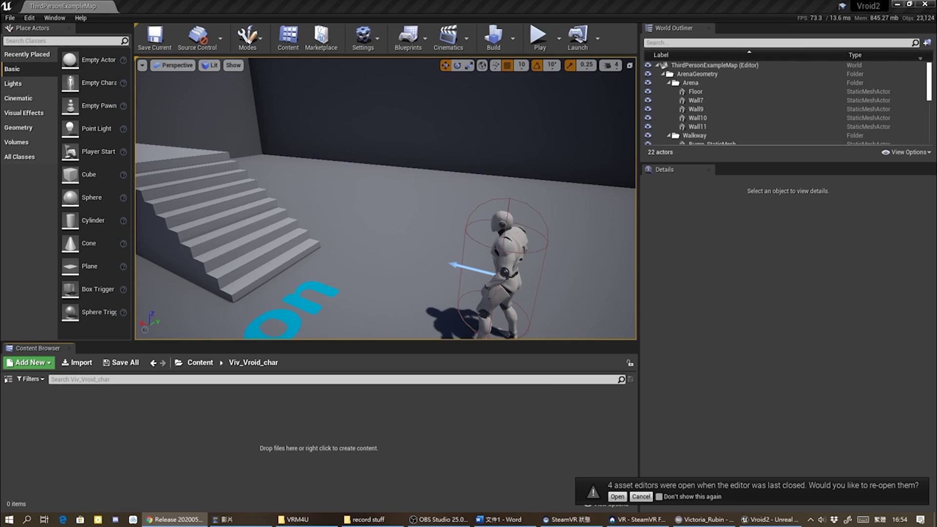
key(alt+Tab)
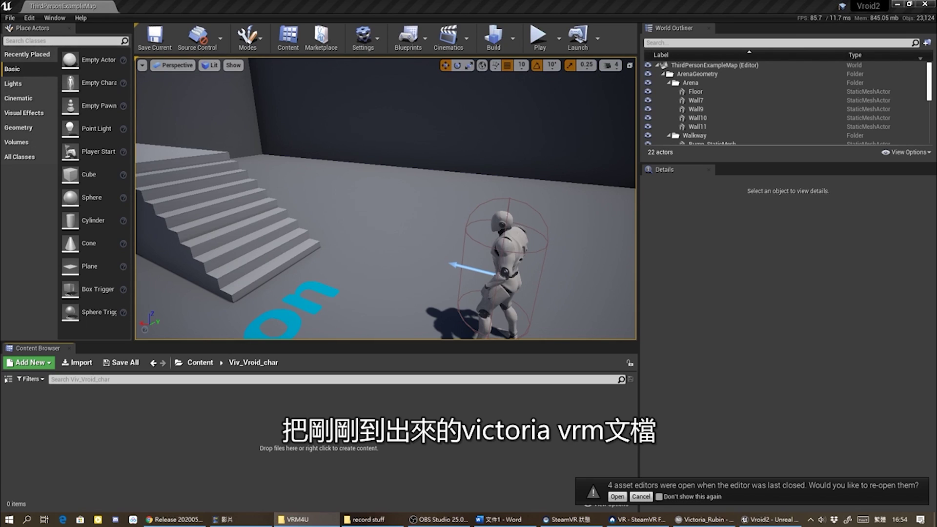
key(alt+Tab)
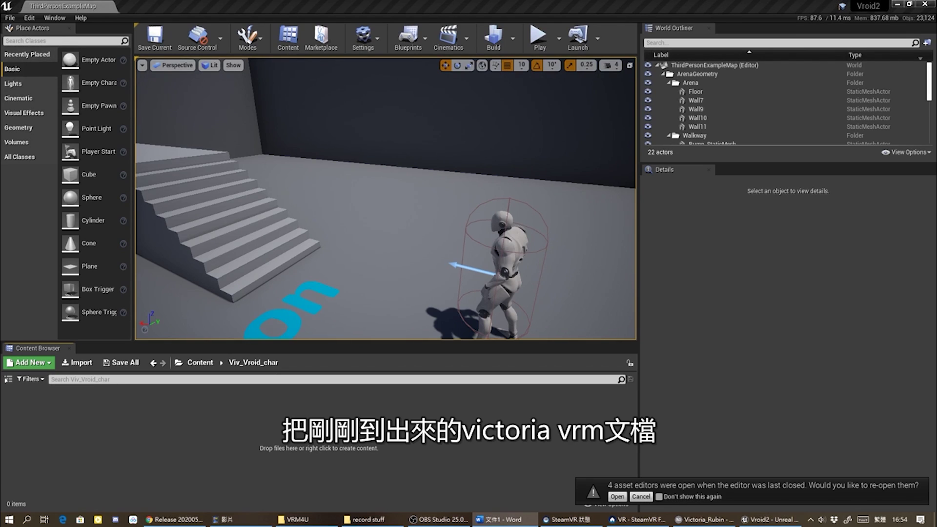
- Place the record stuff folder beside Unreal and drag Victoria_Rubin.vrm into Viv_Vroid_char
key(alt+Tab)
drag(507, 142, 682, 93)
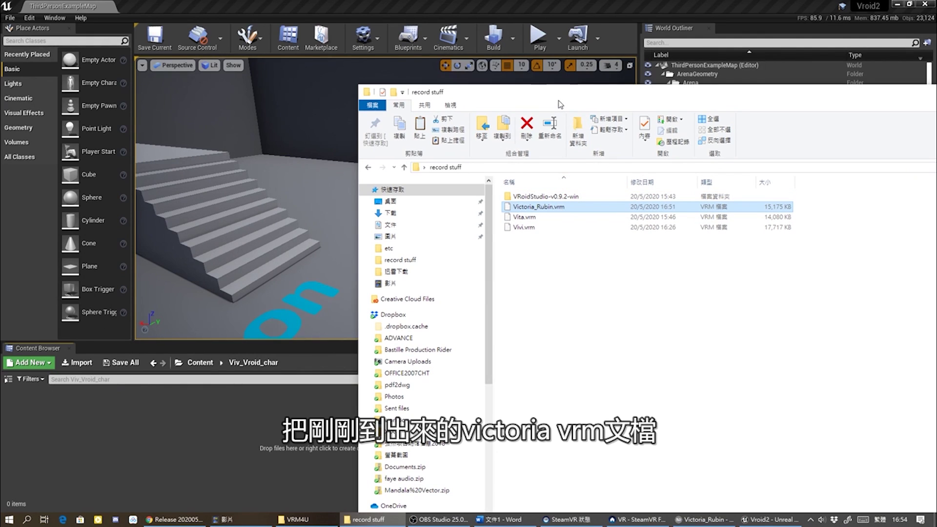
drag(690, 89, 508, 86)
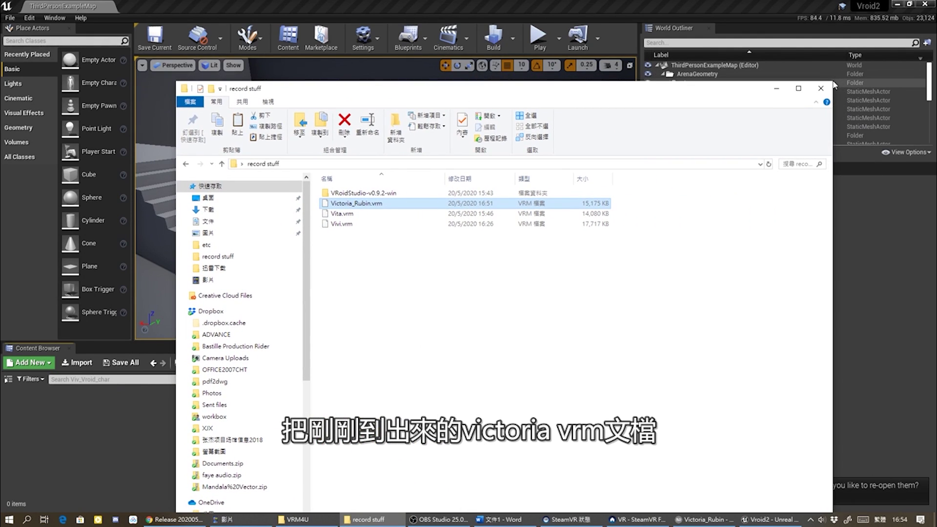
drag(832, 81, 451, 184)
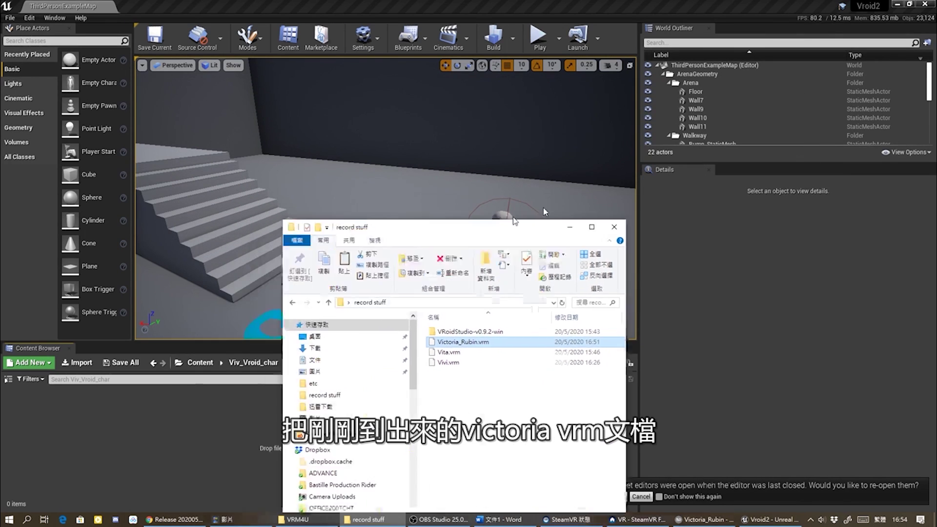
drag(342, 168, 693, 147)
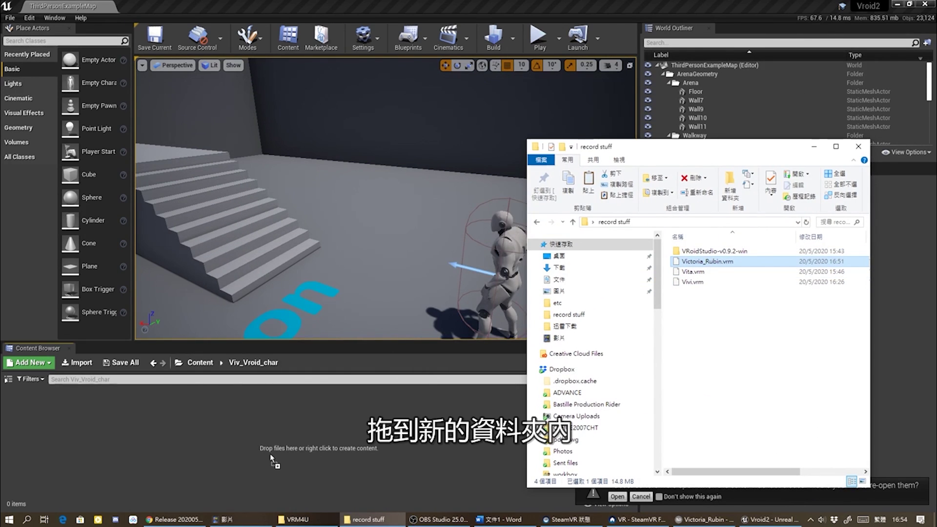
drag(699, 263, 340, 414)
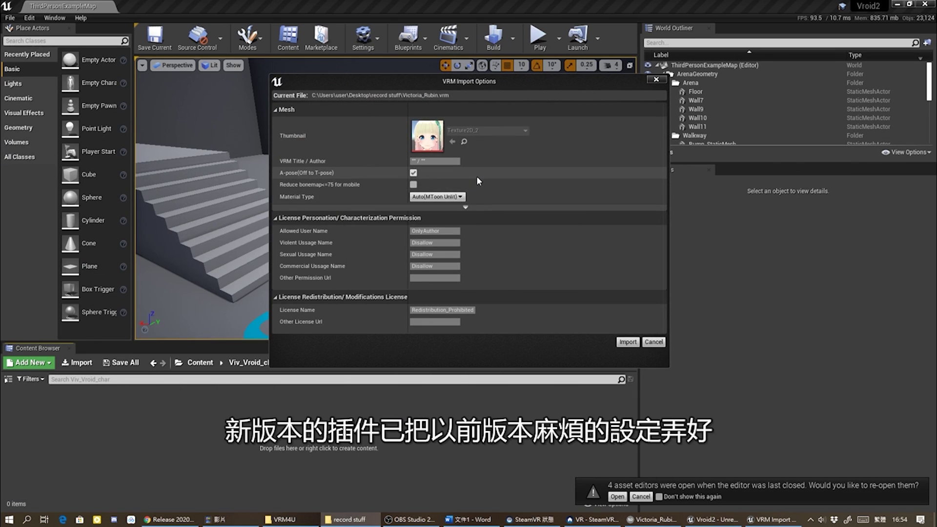
- Import Victoria_Rubin with the Material Type left on Auto(MToon Unlit)
click(454, 197)
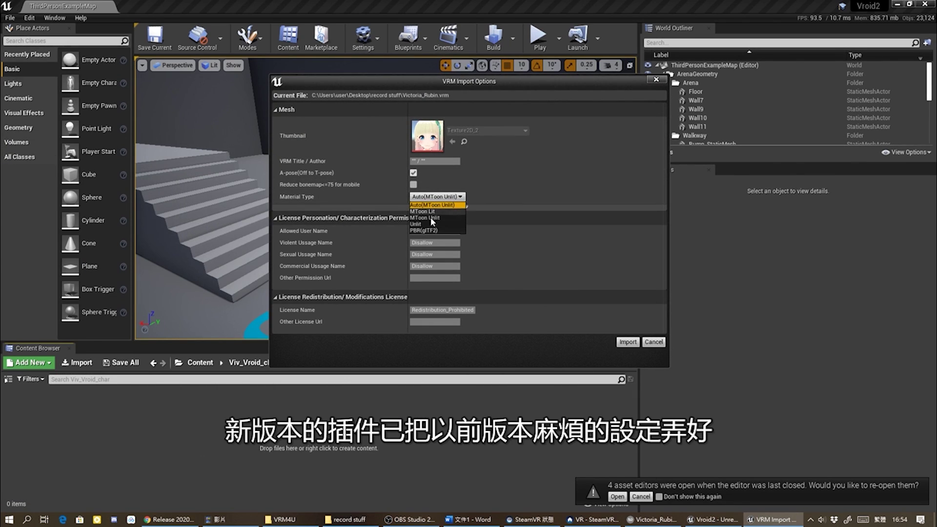
click(447, 197)
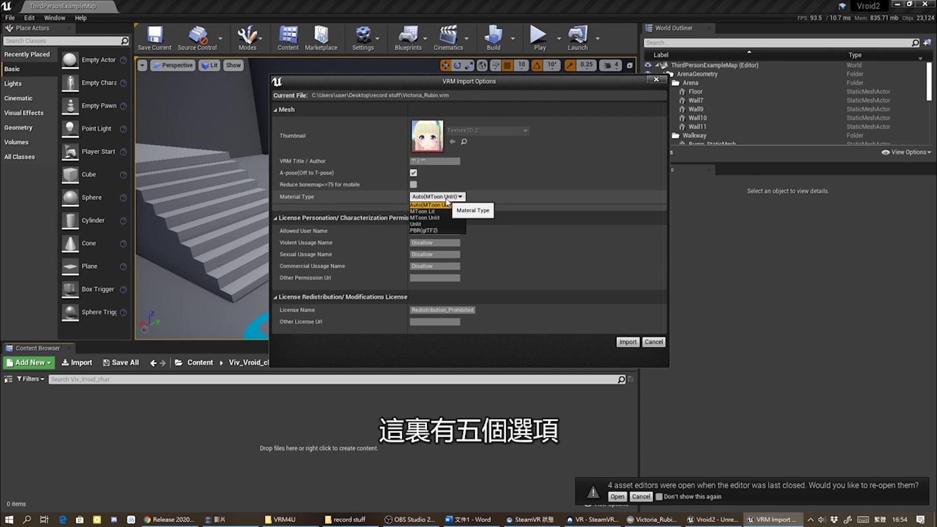
click(446, 198)
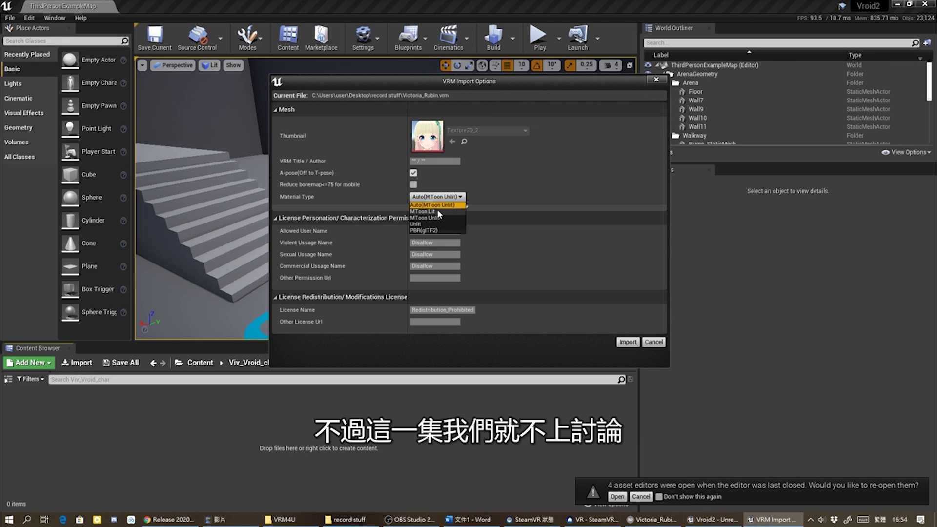
click(436, 205)
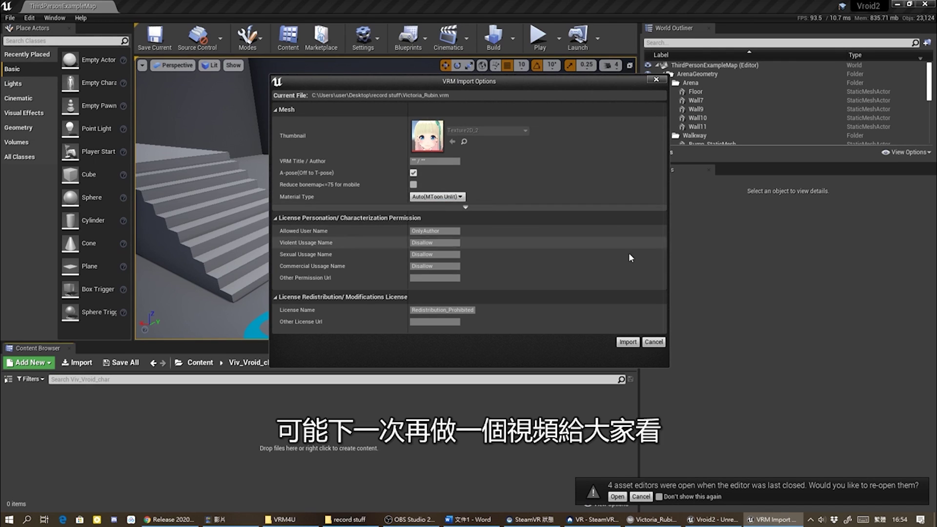
click(627, 342)
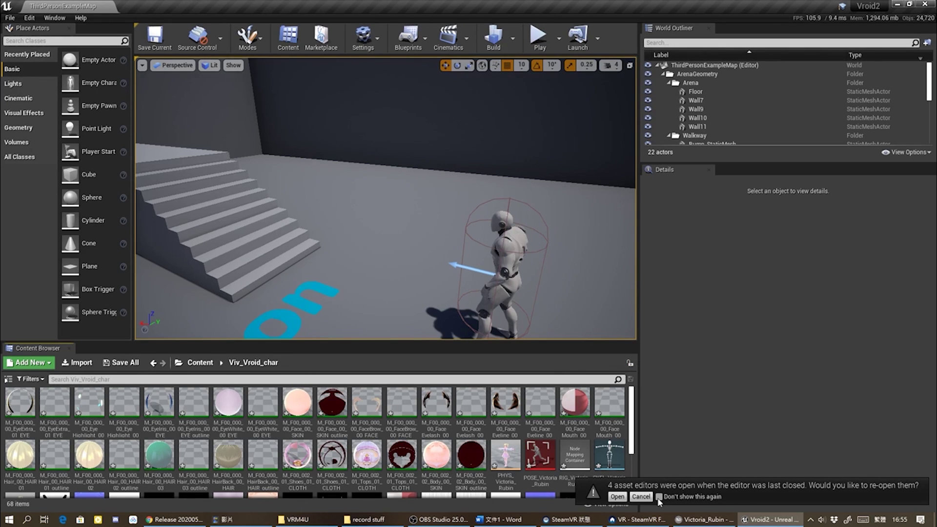
- Decline reopening the four asset editors, then adjust the view and scroll the Content Browser
click(641, 496)
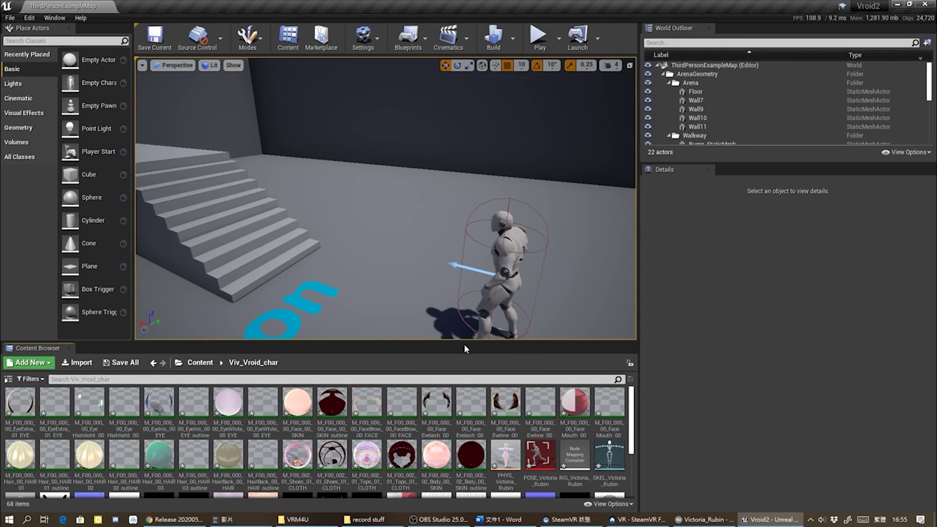
mouse_move(451, 314)
right_down()
mouse_move(342, 293)
mouse_move(370, 293)
right_up()
scroll(528, 436, down, 1)
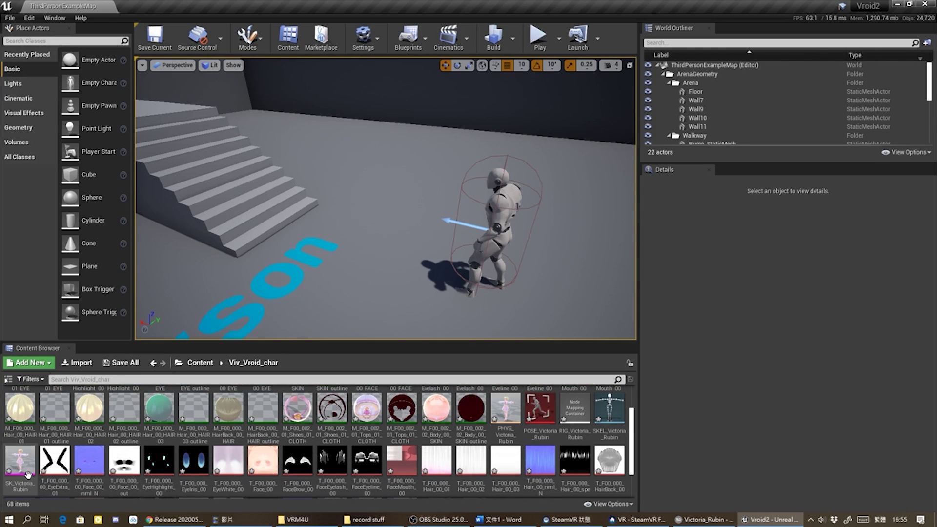
- Place SK_Victoria_Rubin in the level by the stairs, then select the ThirdPersonCharacter
drag(20, 461, 129, 434)
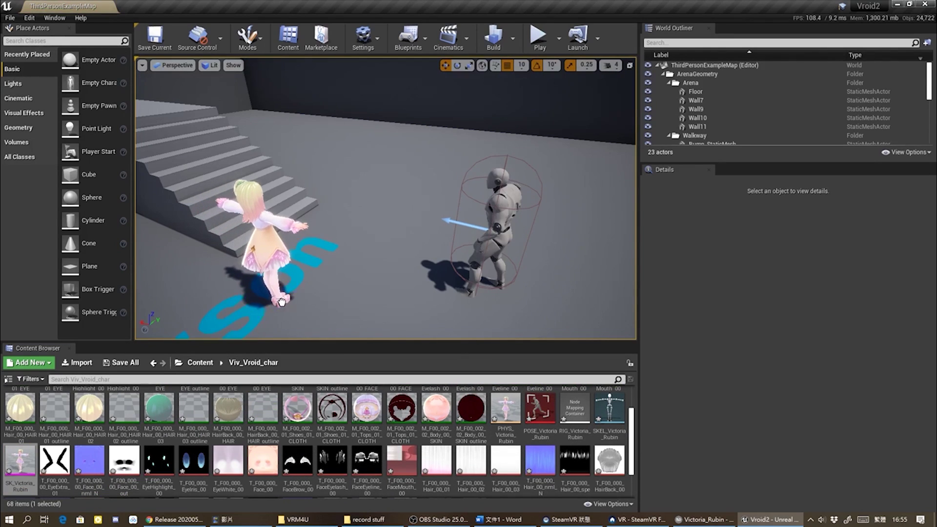
mouse_move(249, 337)
mouse_down()
mouse_move(281, 309)
mouse_move(256, 208)
mouse_move(303, 229)
mouse_move(258, 240)
mouse_move(187, 337)
mouse_move(254, 336)
mouse_up()
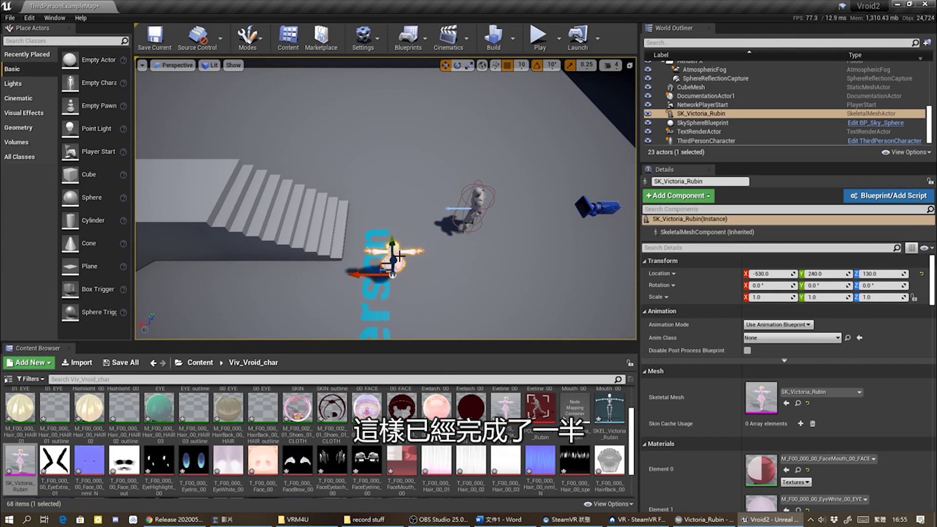
alt+drag(254, 336, 283, 336)
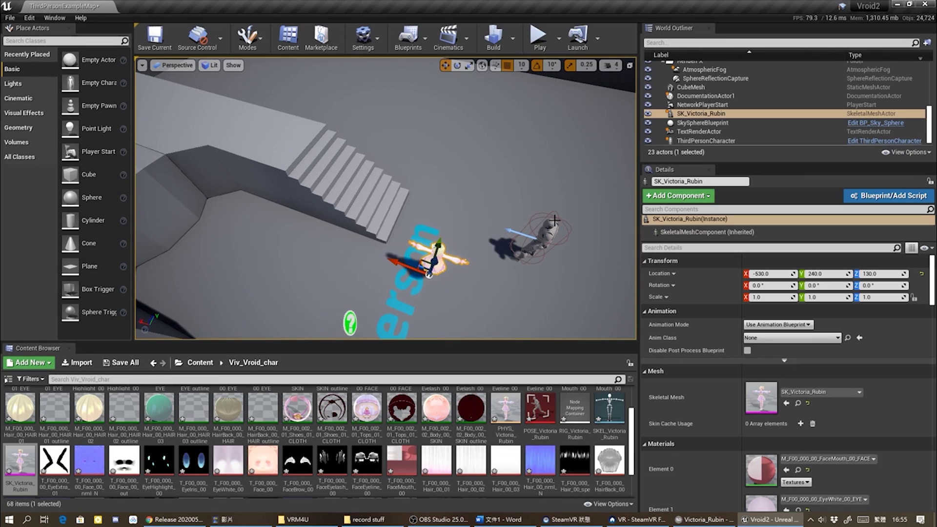
alt+drag(519, 268, 502, 276)
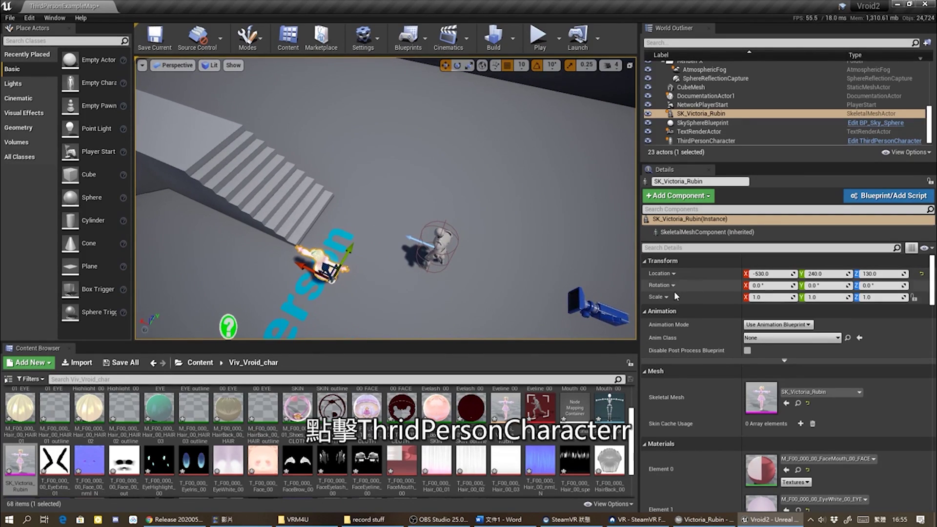
click(436, 244)
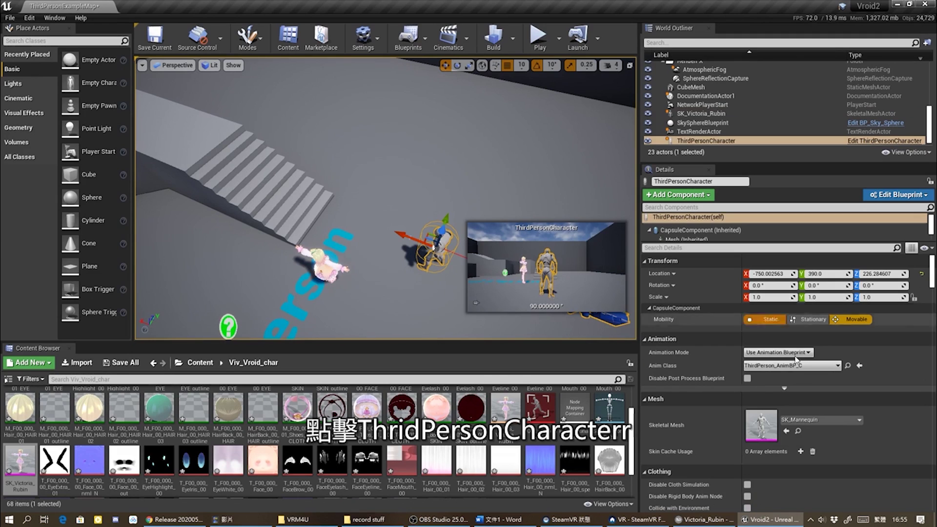
- Set ThirdPersonCharacter's Skeletal Mesh to SK_Victoria_Rubin and inspect the T-posed result in the viewport
click(825, 420)
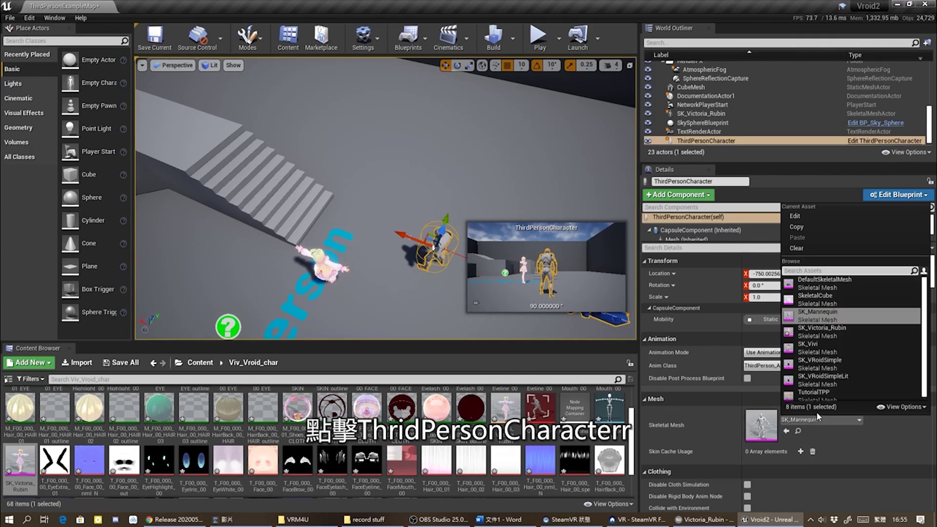
click(831, 329)
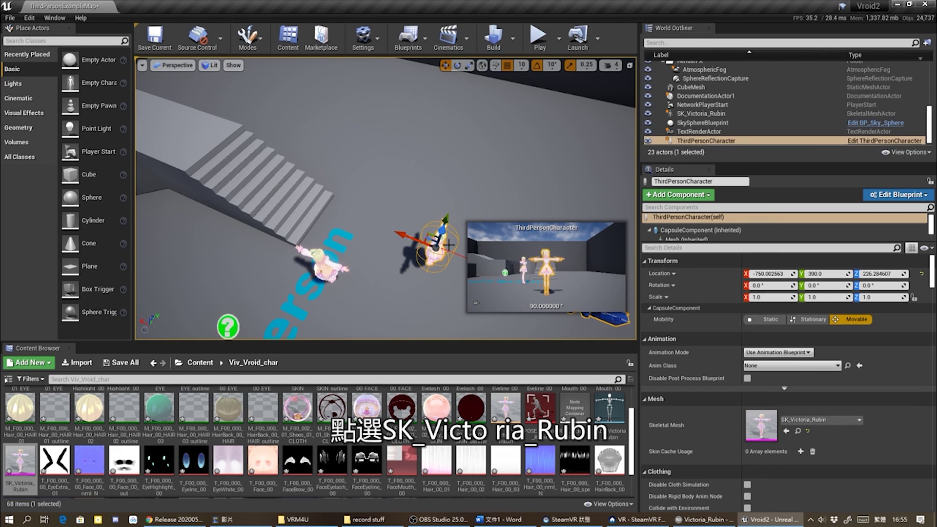
right_drag(386, 195, 385, 195)
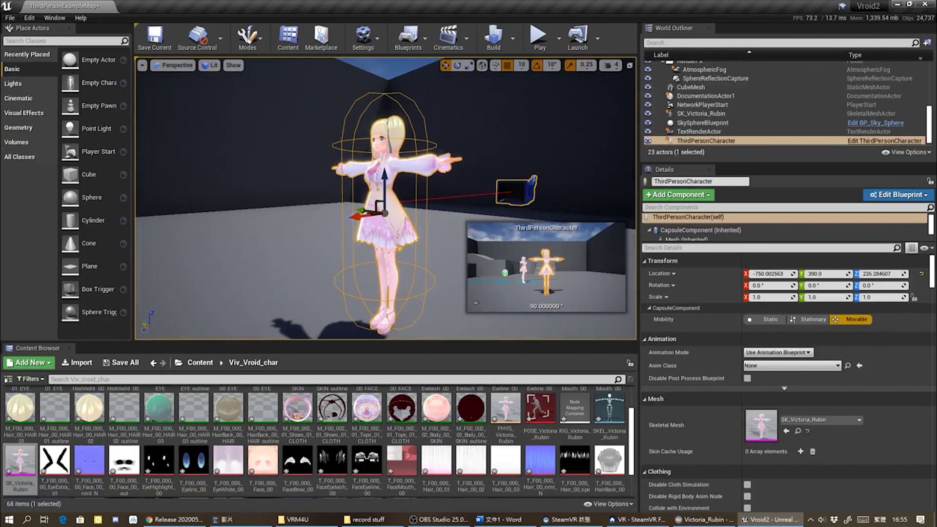
alt+drag(386, 195, 342, 195)
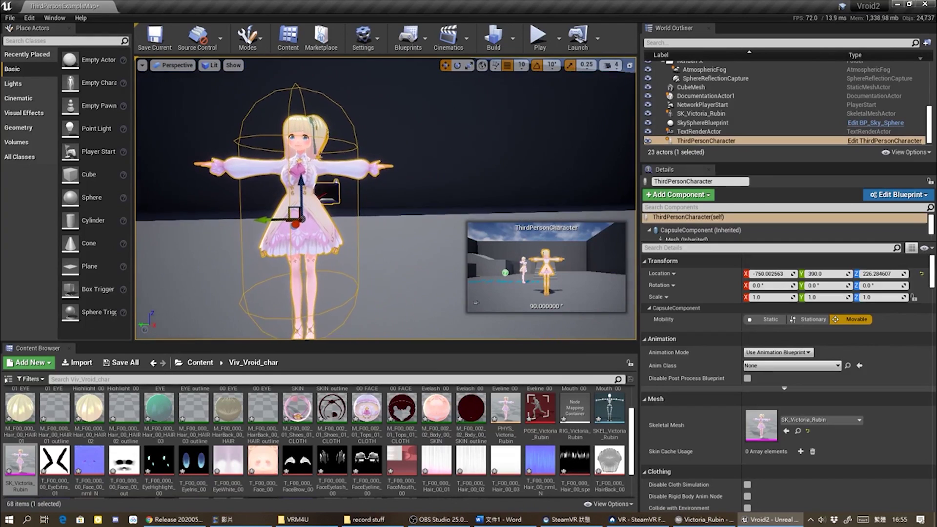
right_drag(385, 195, 385, 196)
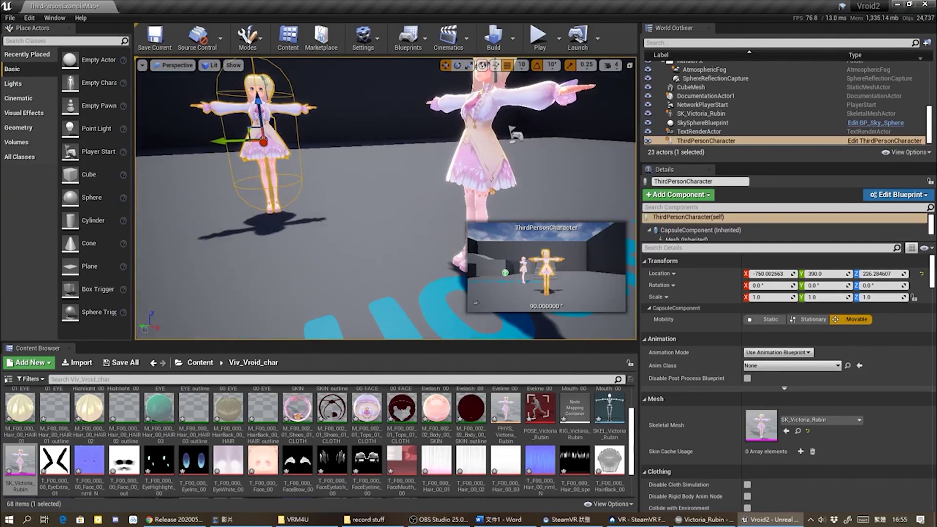
right_drag(418, 152, 419, 151)
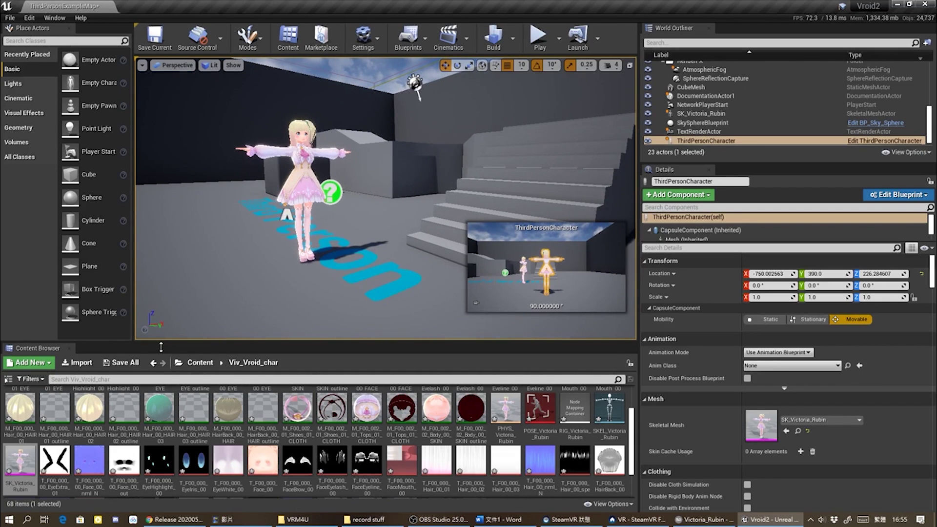
- Open ThirdPerson_AnimBP from the Content > Mannequin > Animations folder
click(198, 363)
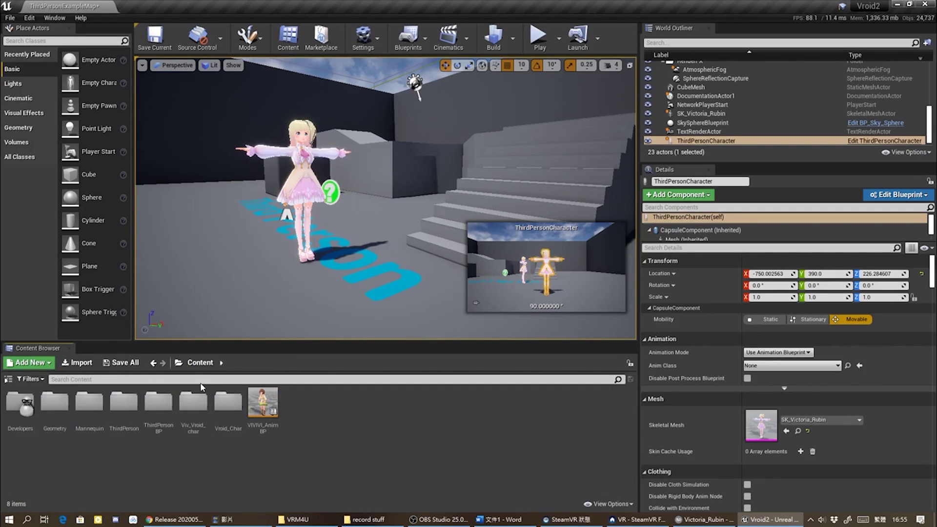
double_click(90, 413)
double_click(21, 404)
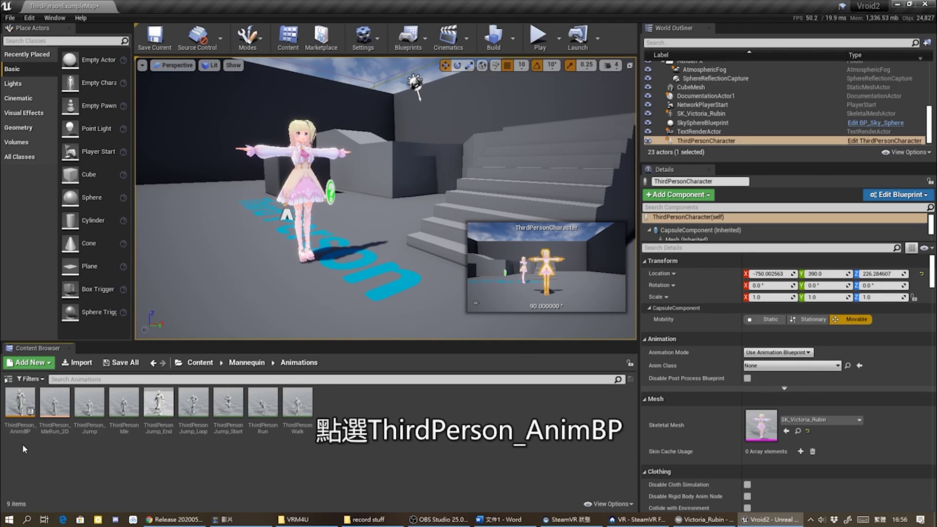
right_click(14, 412)
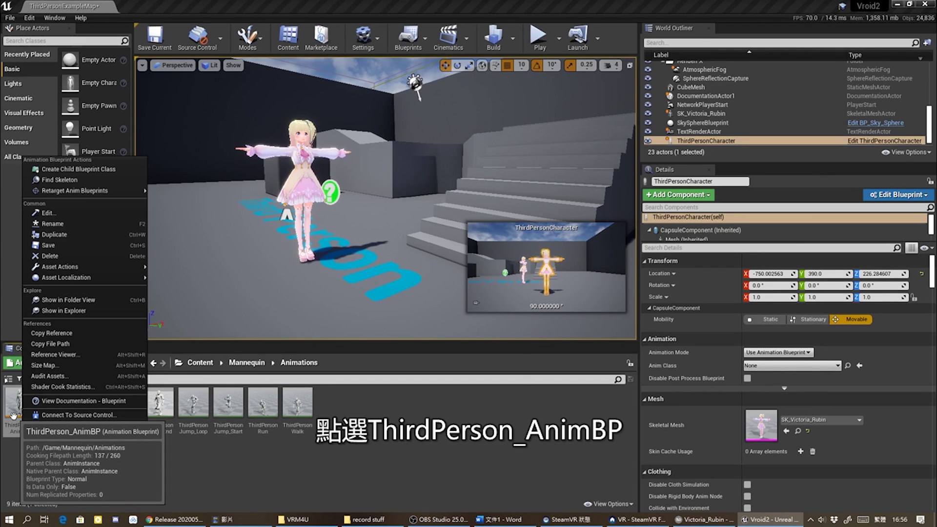
double_click(13, 415)
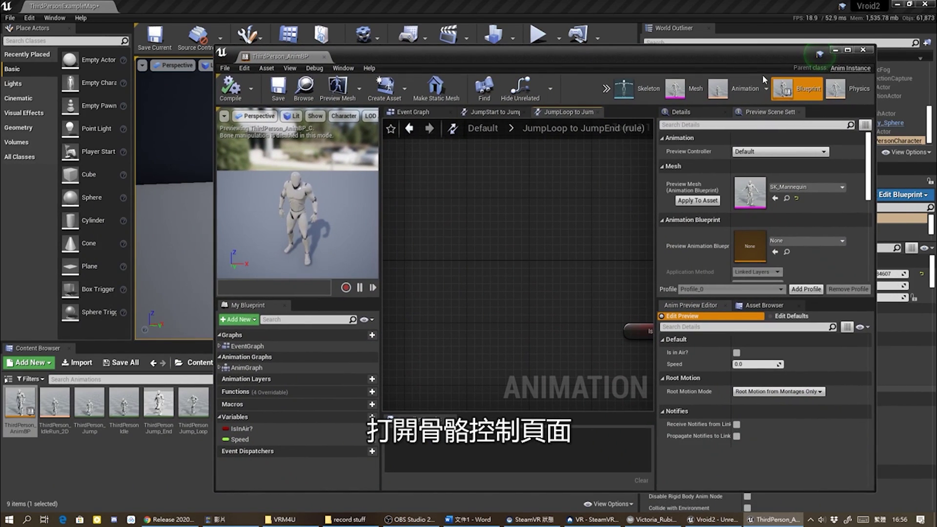
- Assign the Humanoid rig to the mannequin skeleton in the Retarget Manager
click(632, 94)
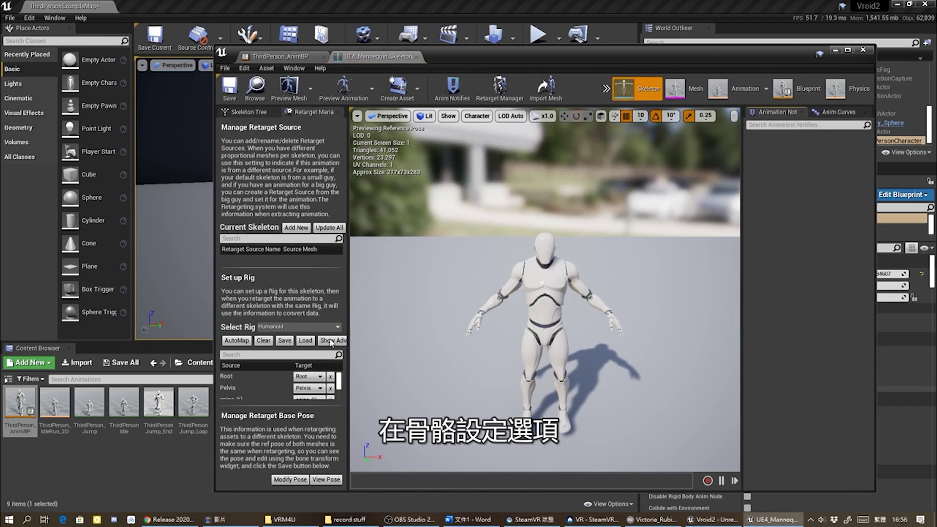
click(320, 328)
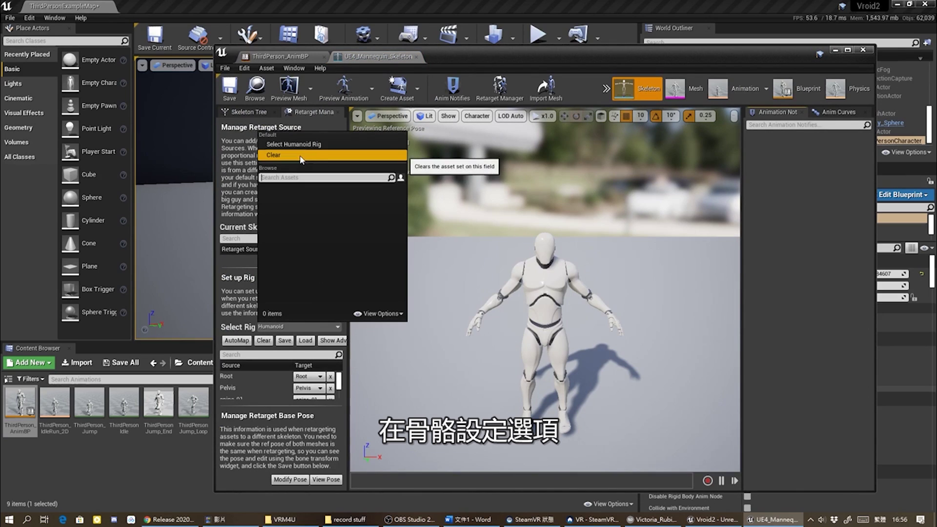
click(273, 155)
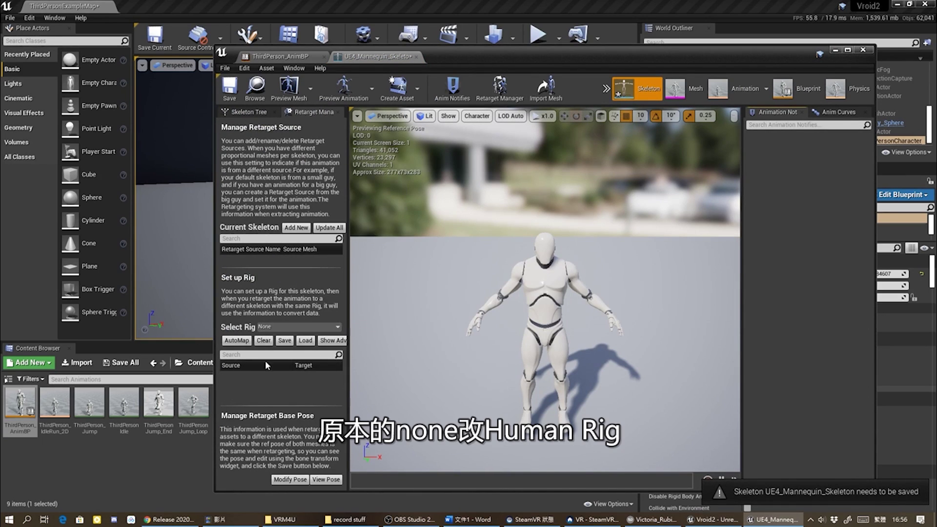
click(323, 328)
click(331, 144)
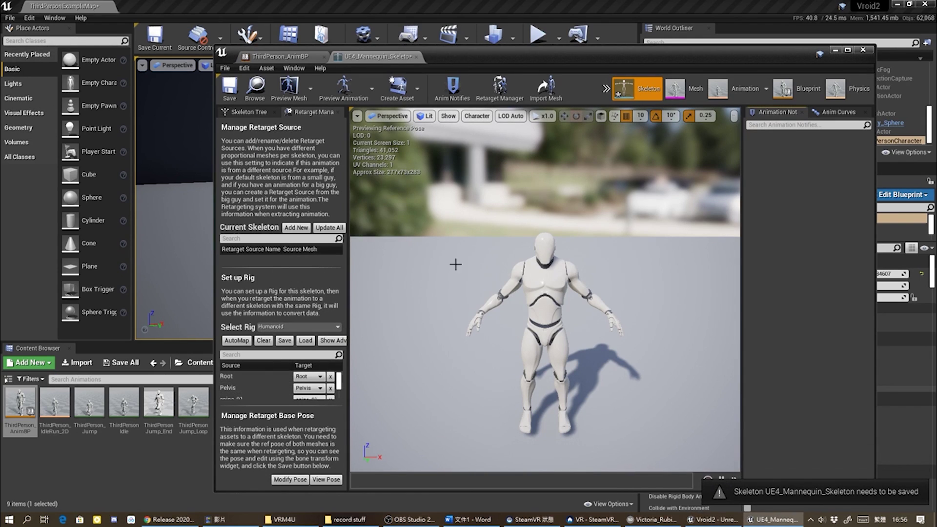
click(316, 328)
click(291, 148)
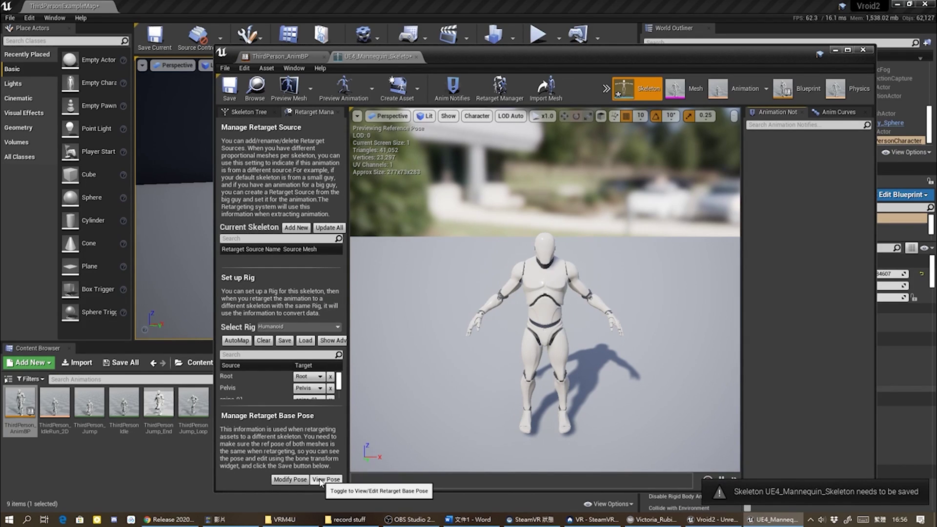
- Create a new retarget pose asset with Modify Pose, then move the skeleton editor aside
click(296, 481)
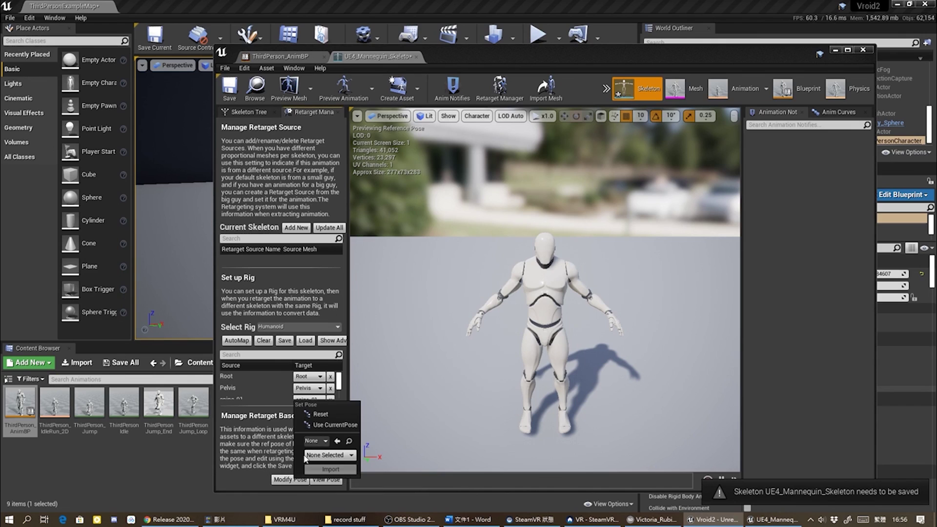
click(326, 442)
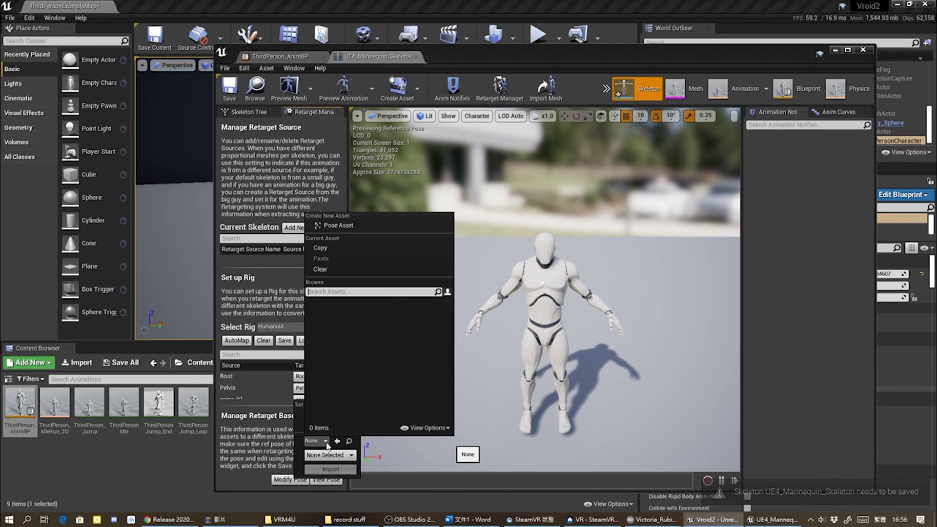
click(350, 222)
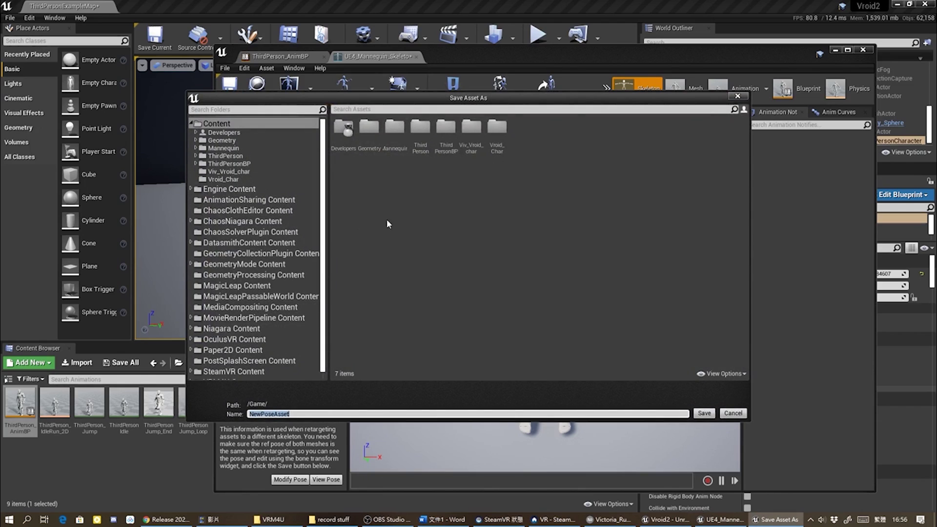
click(738, 97)
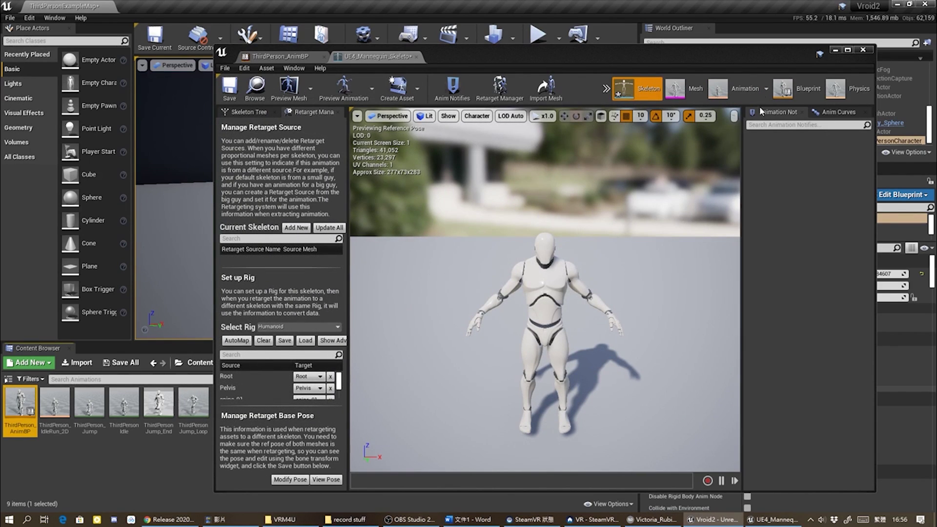
mouse_move(754, 55)
mouse_down()
mouse_move(75, 101)
mouse_move(707, 57)
mouse_move(552, 118)
mouse_up()
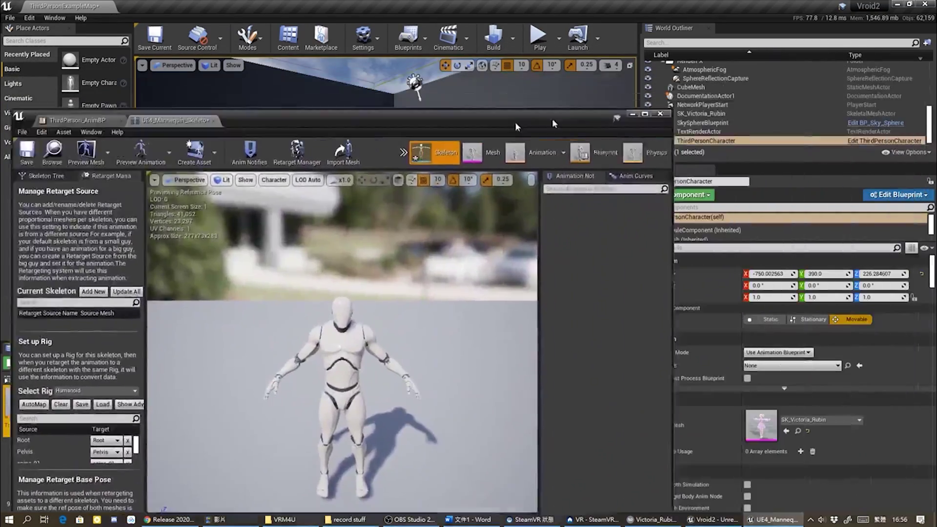
- Duplicate ThirdPerson_AnimBP and retarget the copy to SKEL_Victoria_Rubin
click(632, 113)
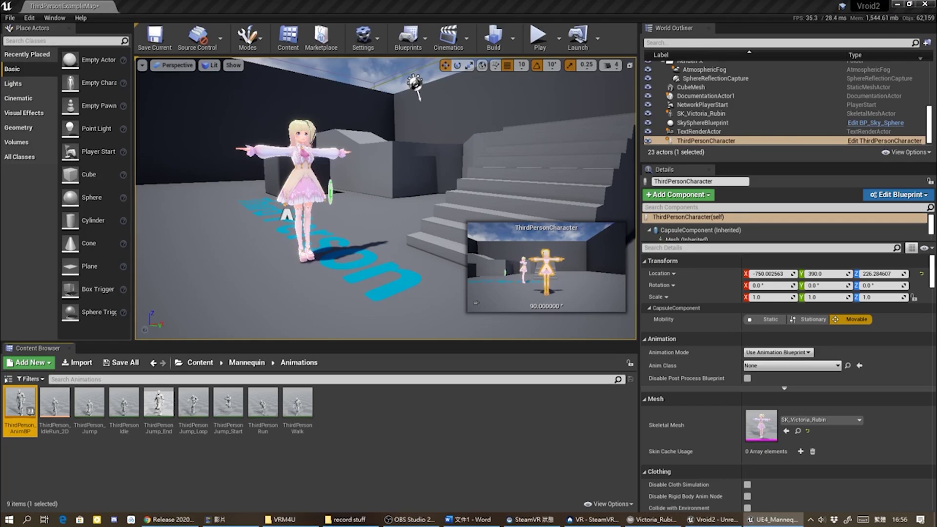
right_click(20, 404)
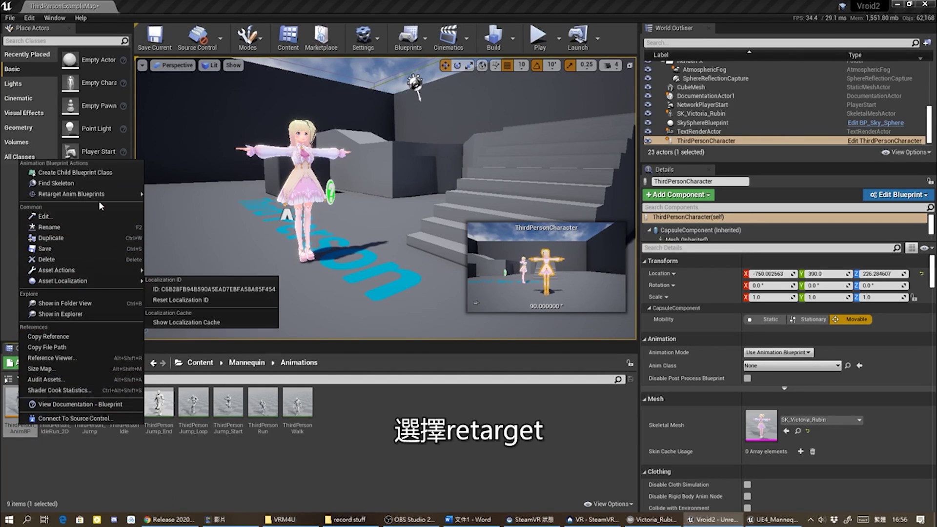
mouse_move(100, 195)
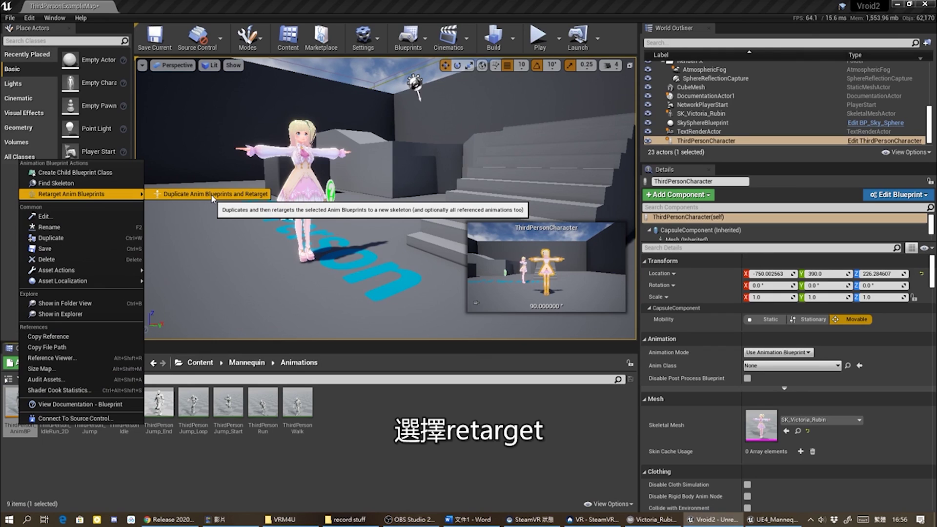
click(212, 195)
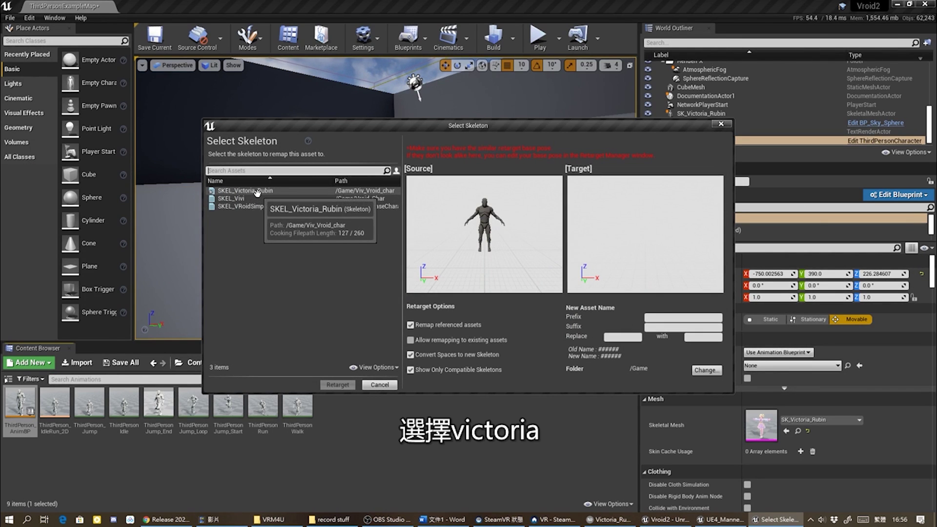
click(257, 192)
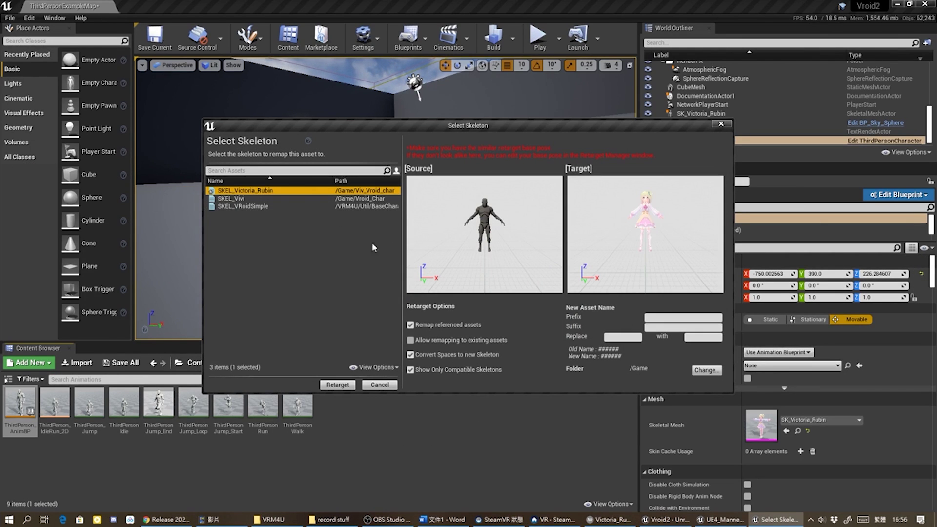
click(335, 385)
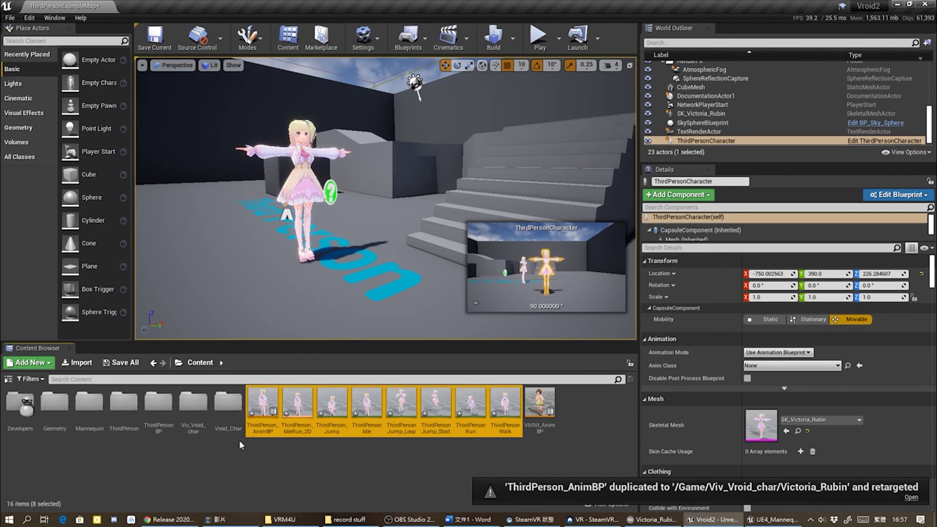
- Rename the retargeted ThirdPerson_AnimBP copy to VITC_AnimBP
click(262, 405)
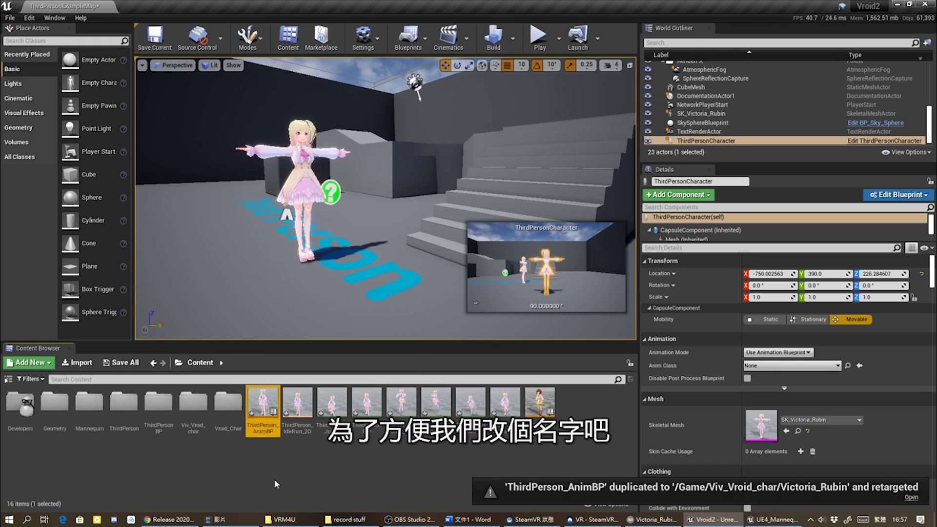
click(263, 429)
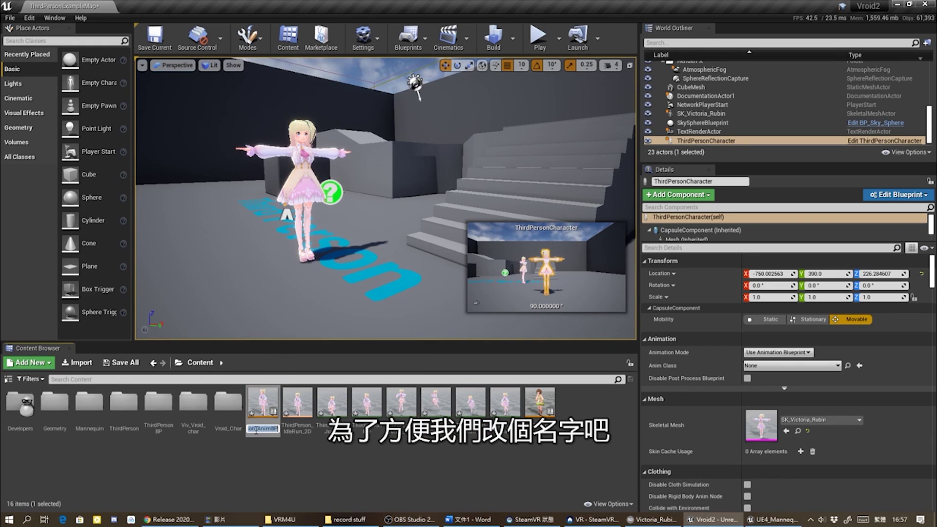
drag(255, 429, 197, 433)
text(VITC_)
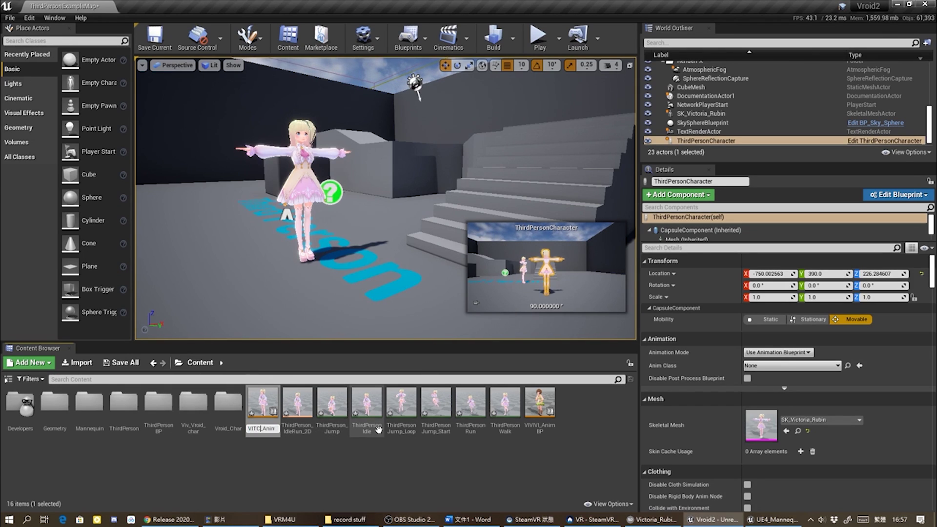
key(Return)
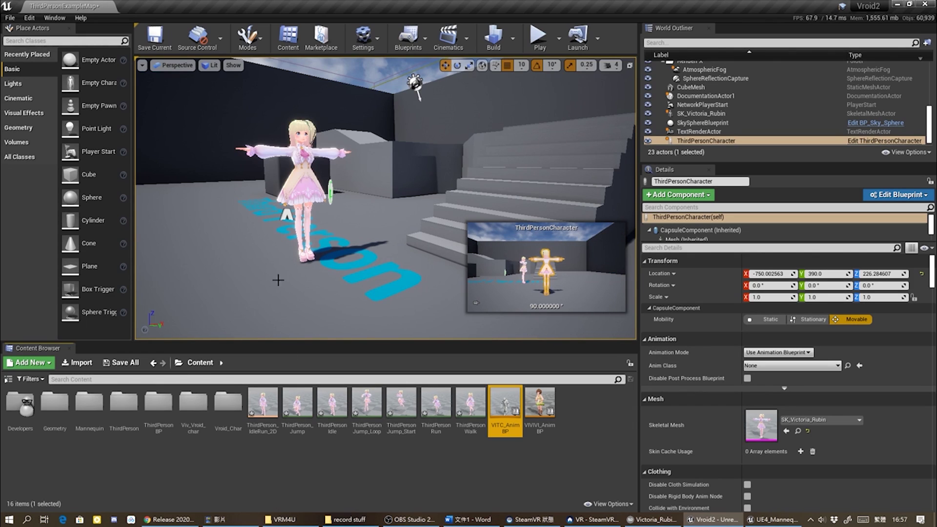
- Choose VITC_AnimBP_C as ThirdPersonCharacter's Anim Class and orbit the view to the Victoria character
click(816, 369)
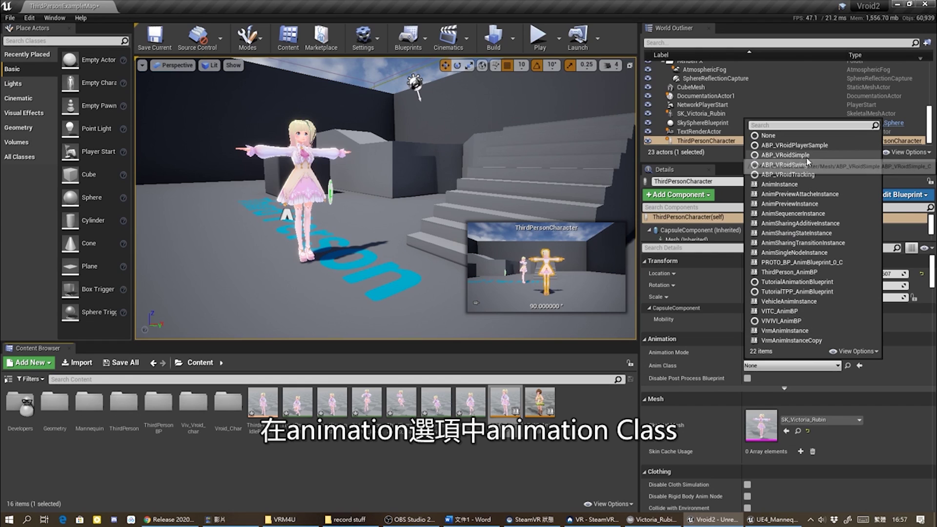
click(797, 311)
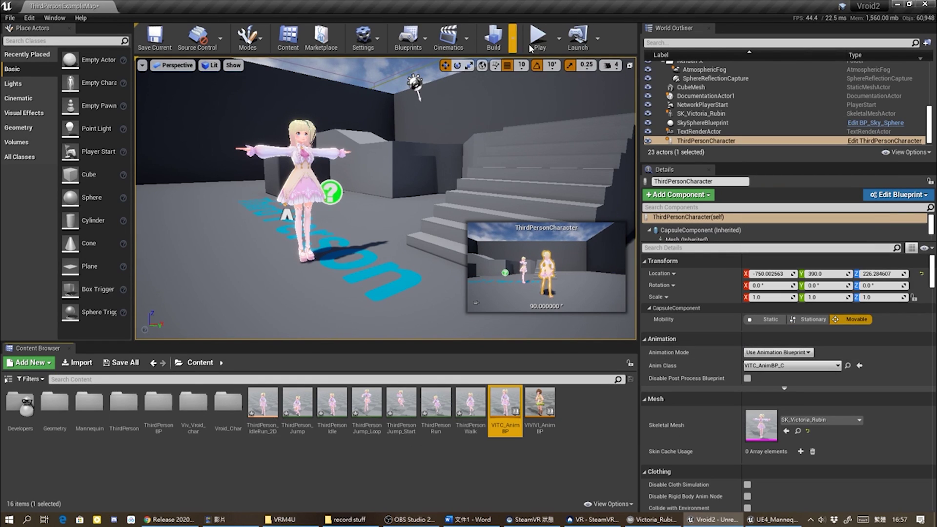
right_drag(523, 180, 575, 186)
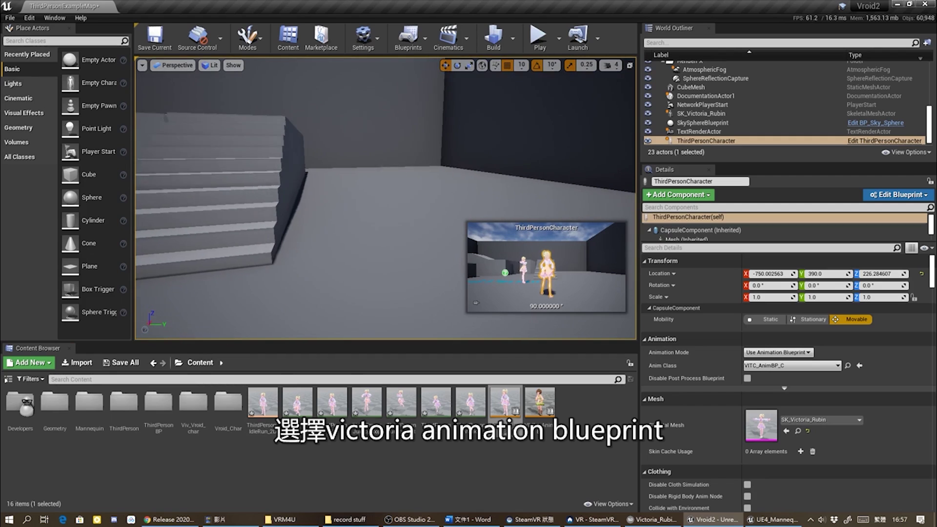
right_drag(488, 59, 488, 60)
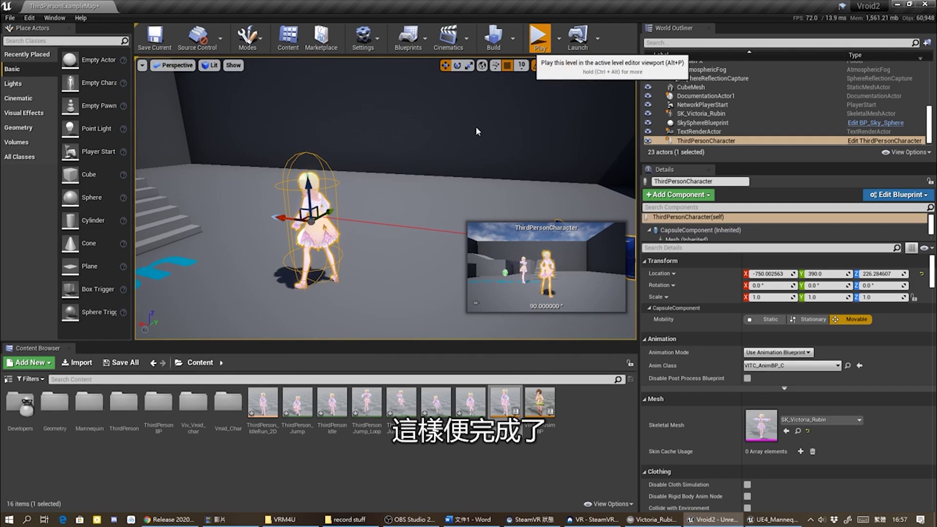
- Play the level, running and jumping Victoria with W, S and space, and climbing the stairs
click(539, 36)
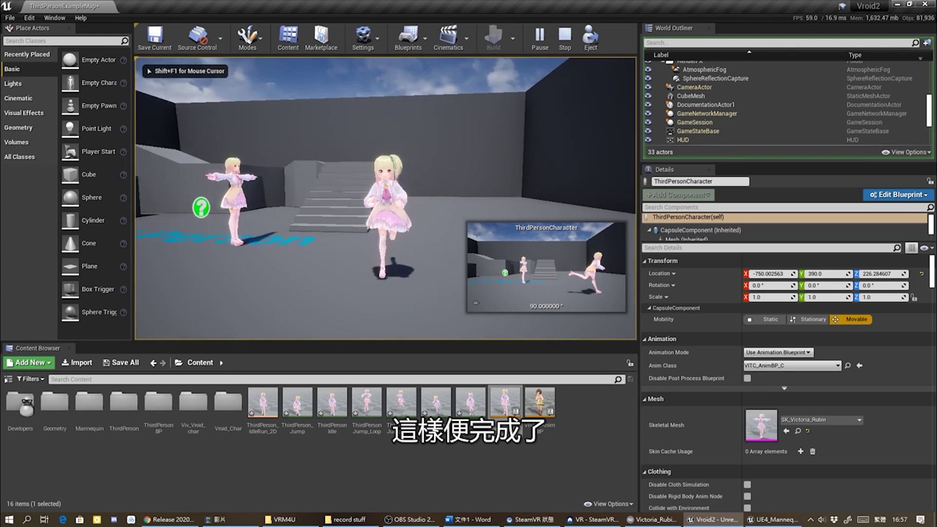
key(space)
key(w)
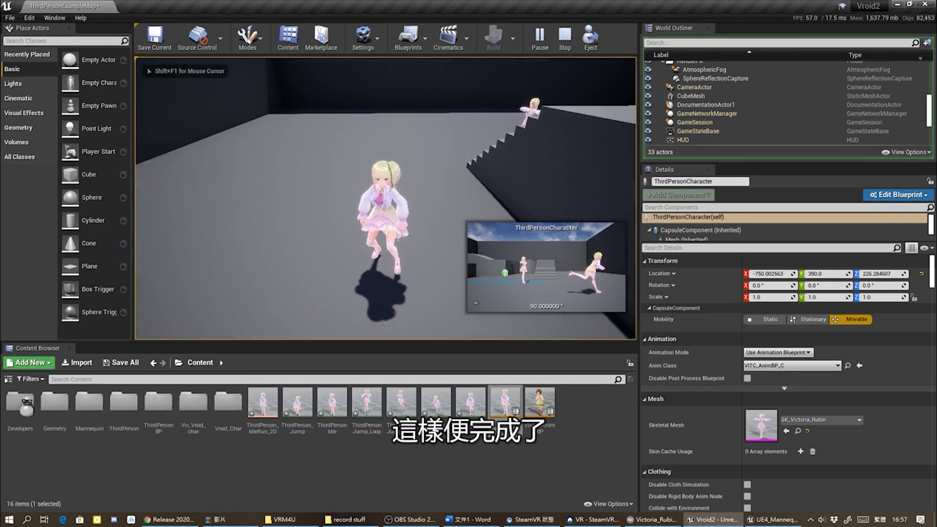
key(s)
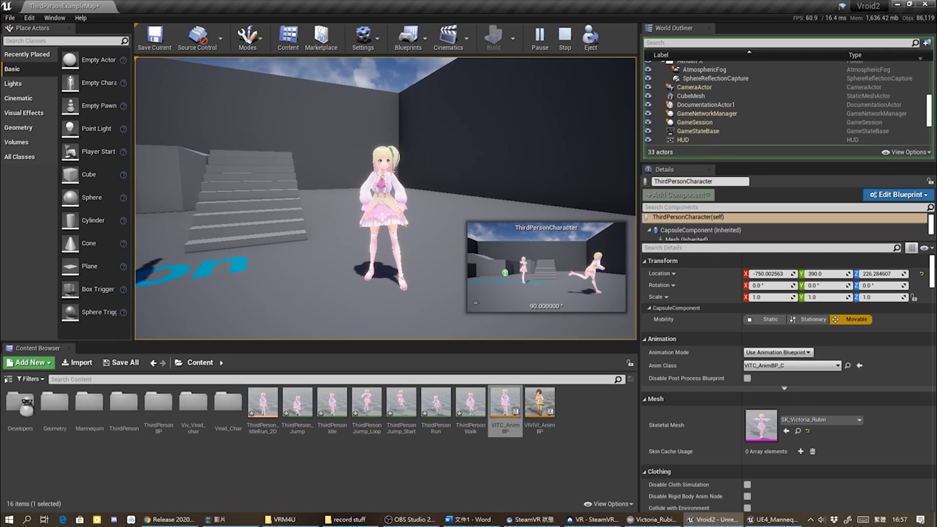
key(w)
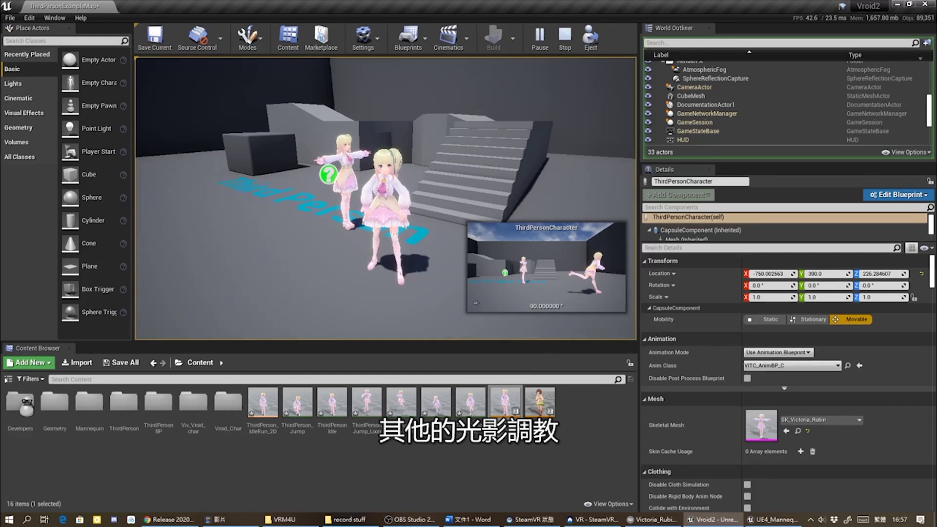
key(w)
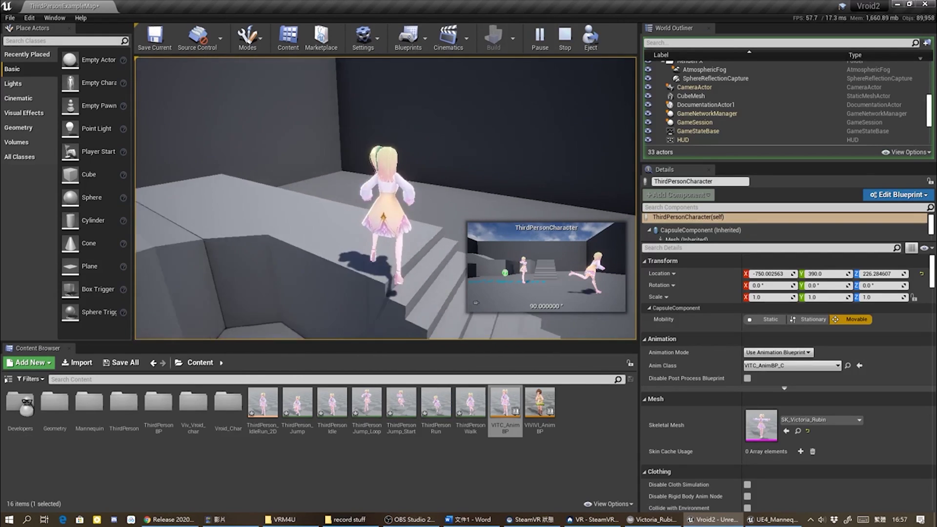